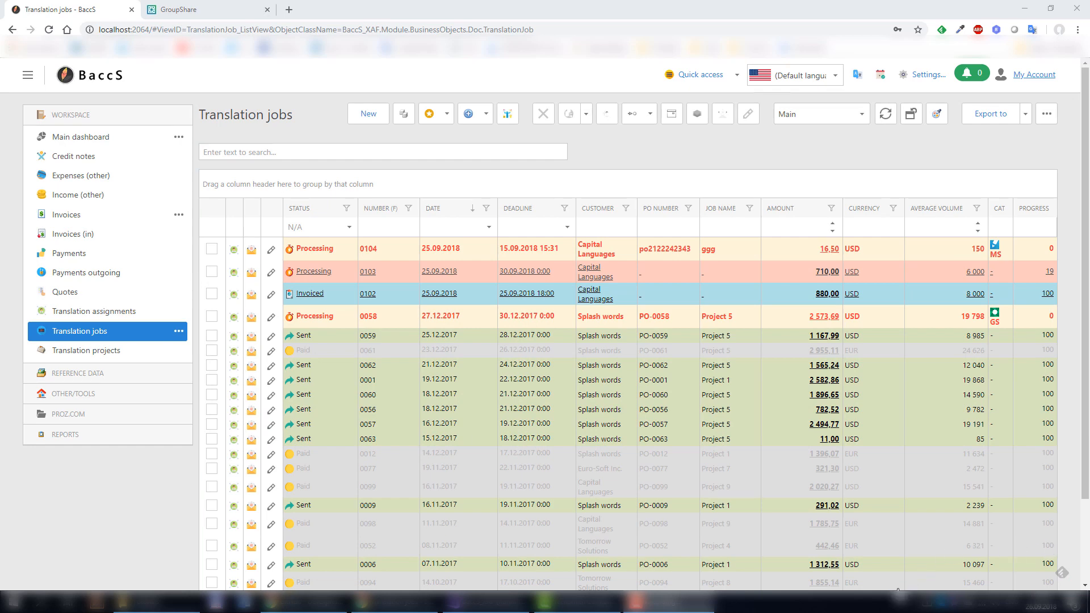
Step: Look up the 25 SDL GroupShare.docx file in the Tutorials folder and return to the translation jobs list
click(162, 603)
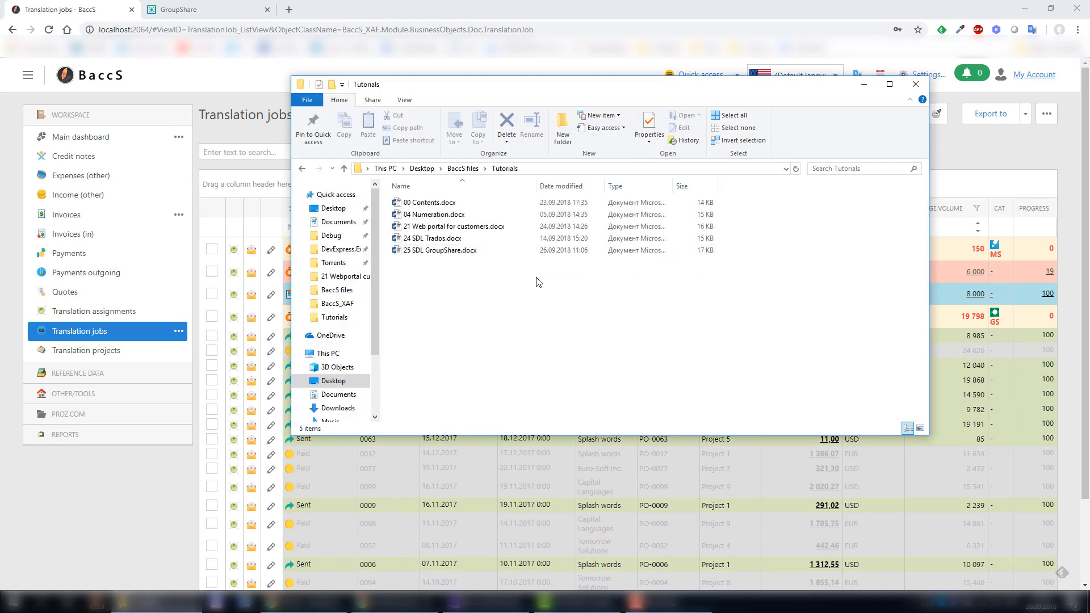
click(436, 254)
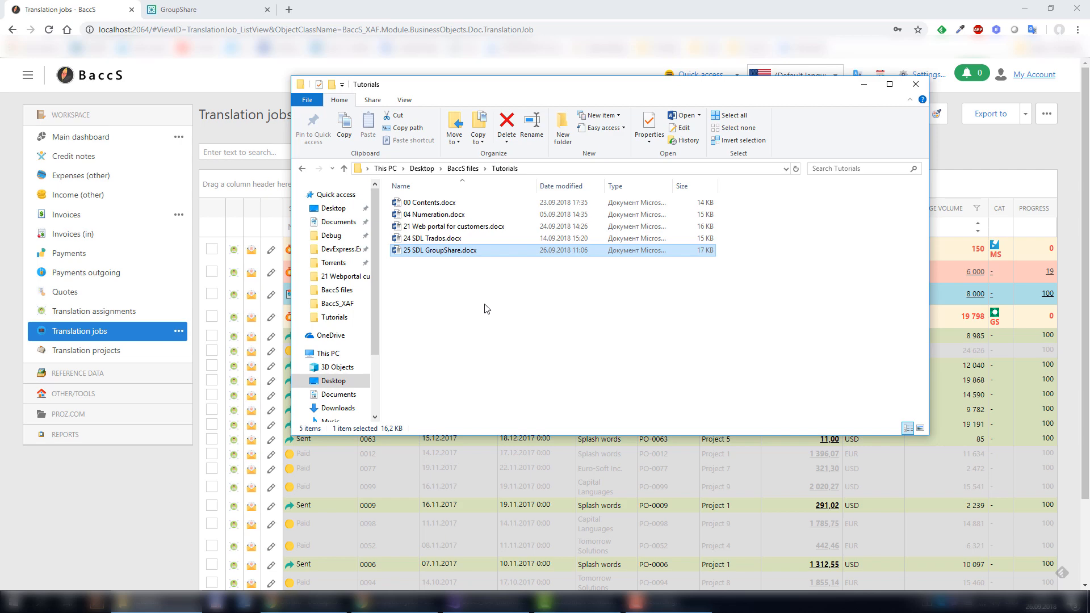
click(236, 121)
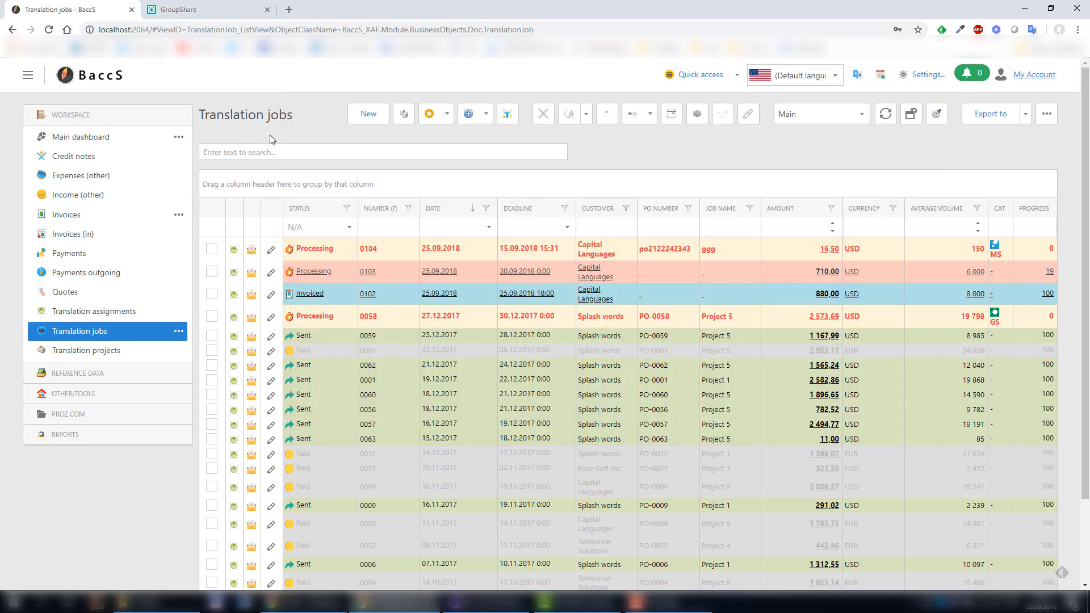
Step: Review the GroupShare phase mapping, server address and login fields in the integration settings
click(920, 80)
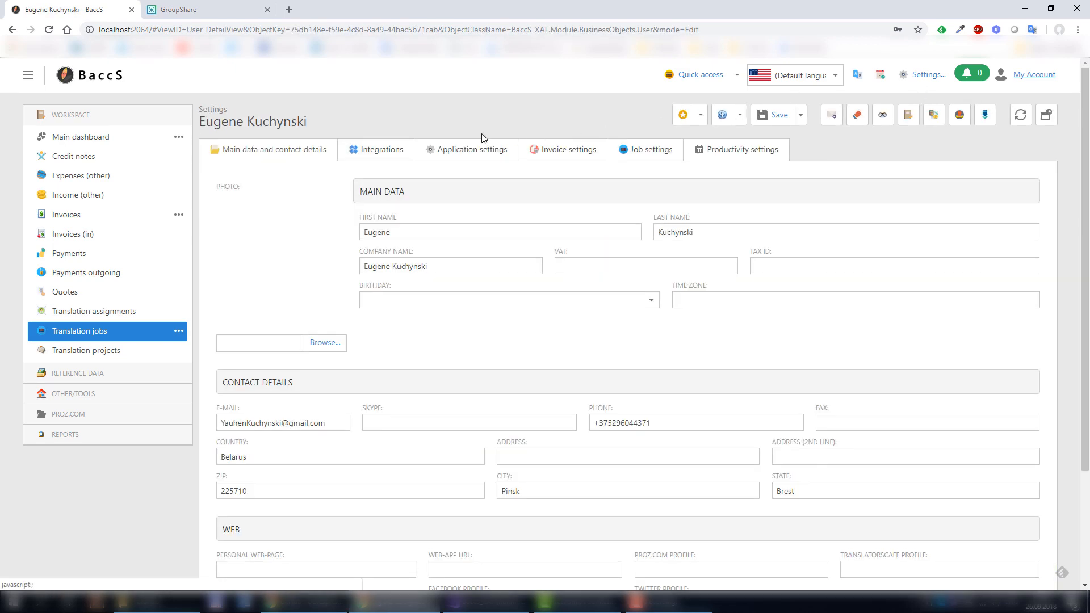
click(369, 150)
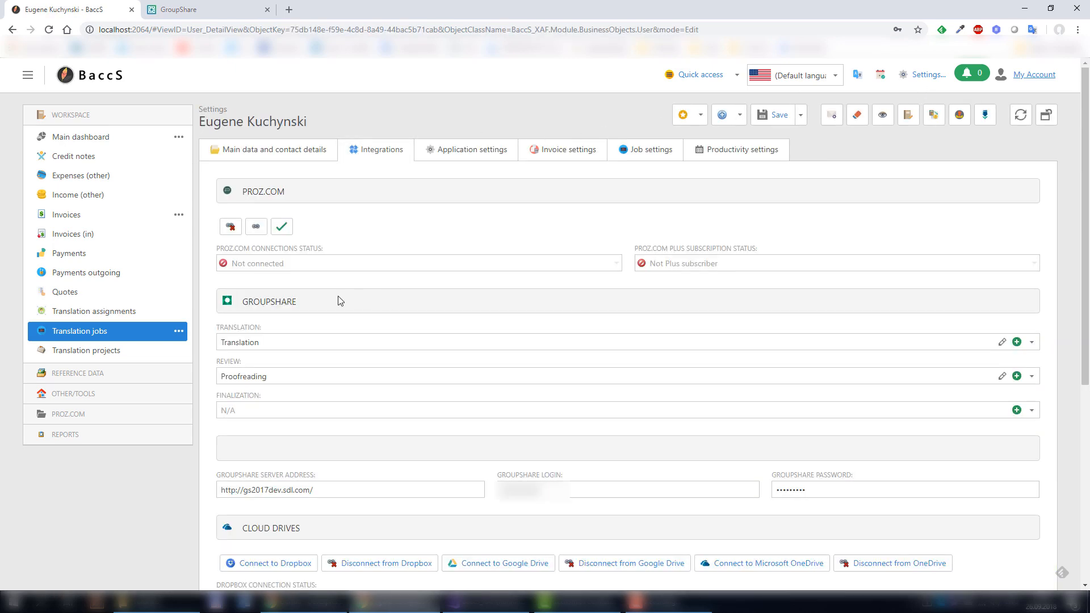
scroll(338, 296, down, 1)
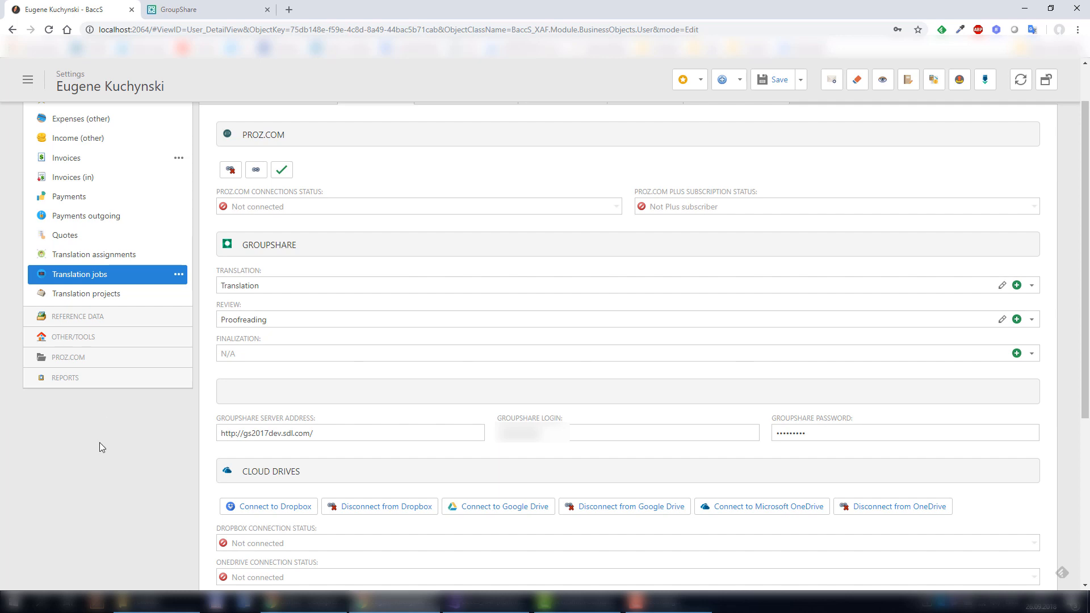
Step: Examine the GroupShare login and password status of the Admin user account
click(60, 338)
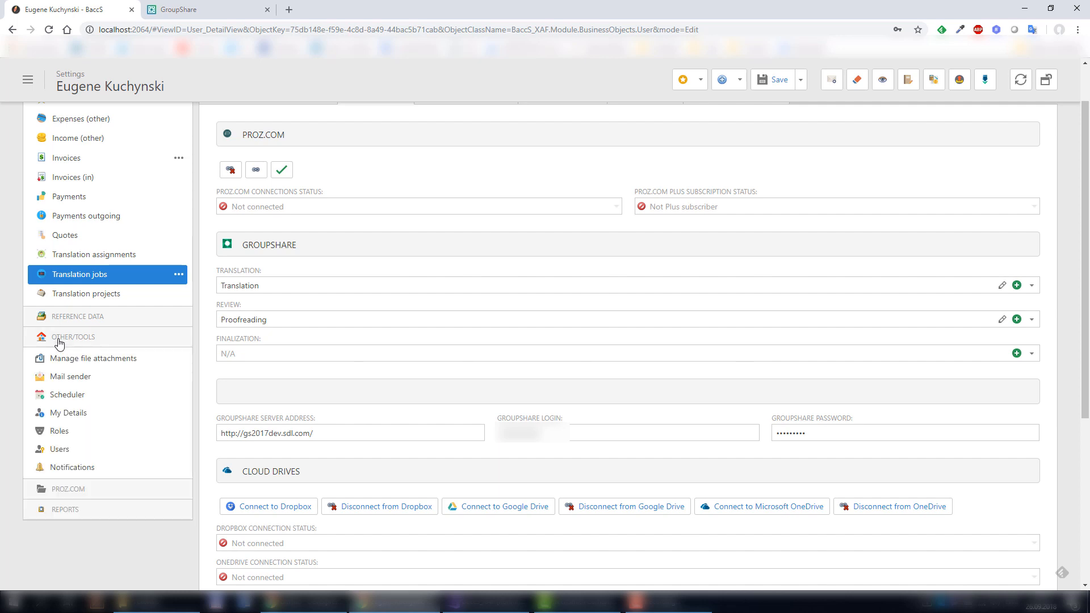
click(60, 449)
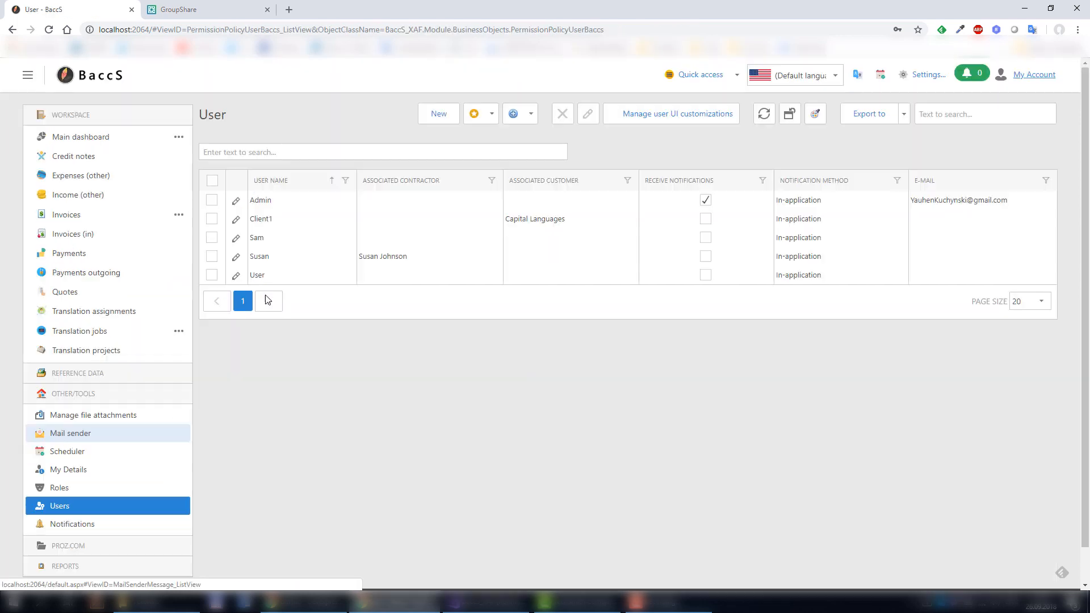
click(267, 204)
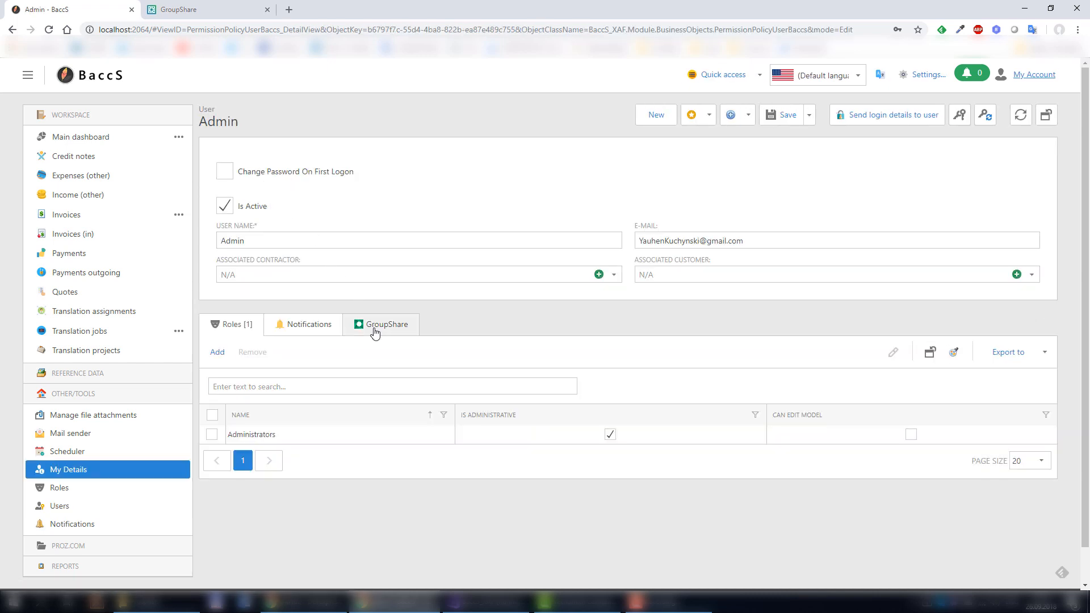
click(375, 333)
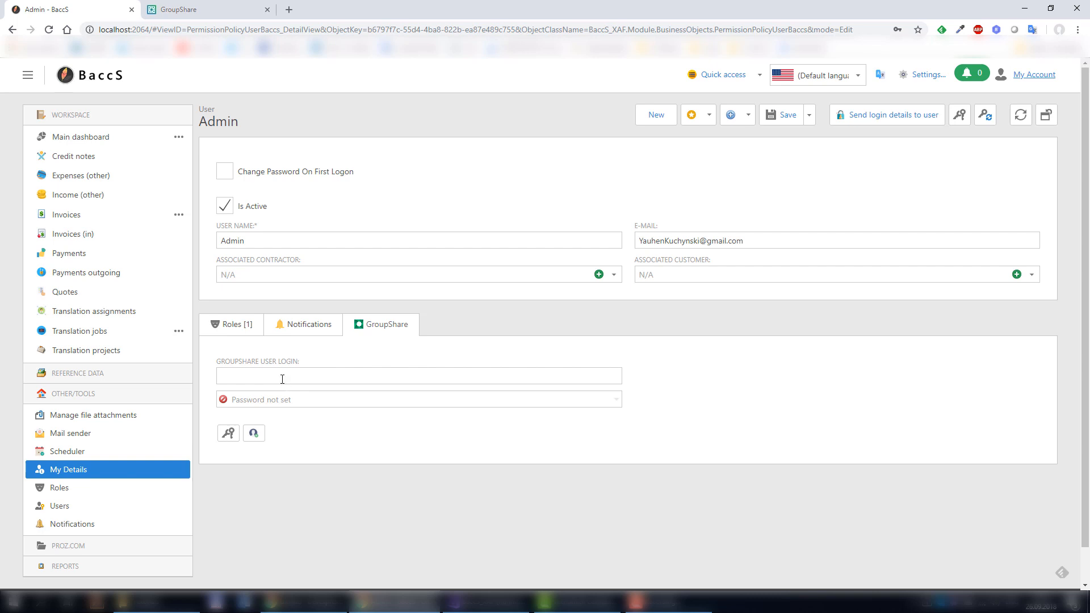
Step: Create a new translation project with the deadline 30.09.2018
click(140, 351)
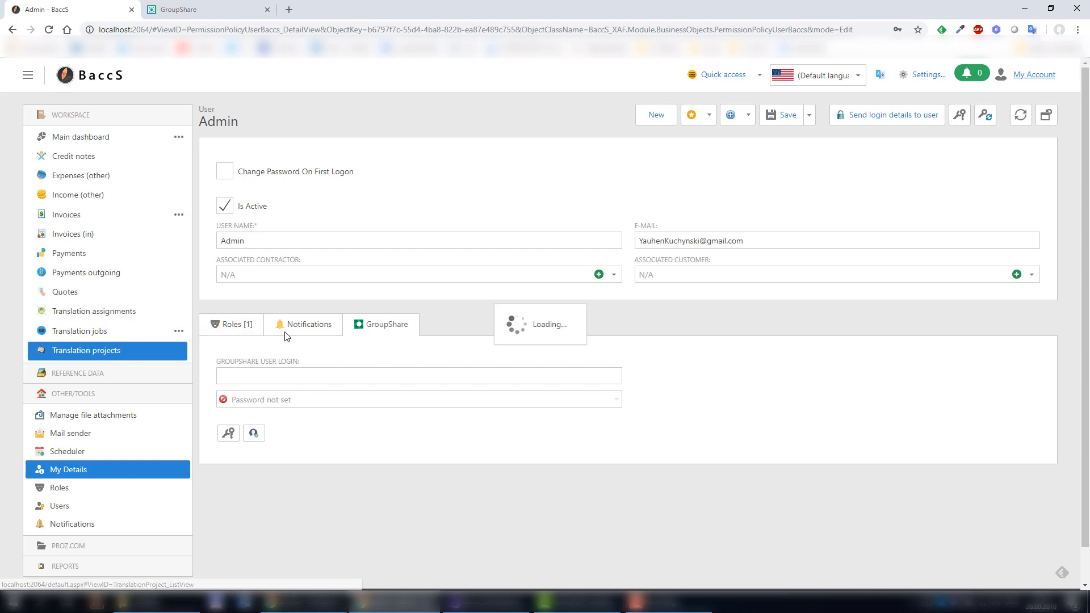
click(419, 121)
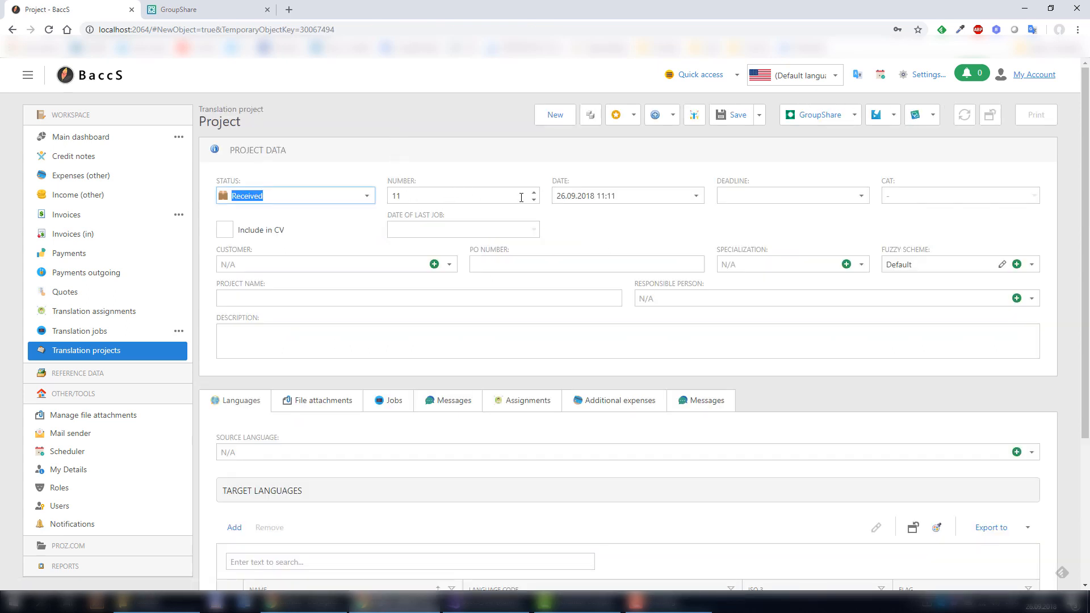
click(736, 199)
click(861, 196)
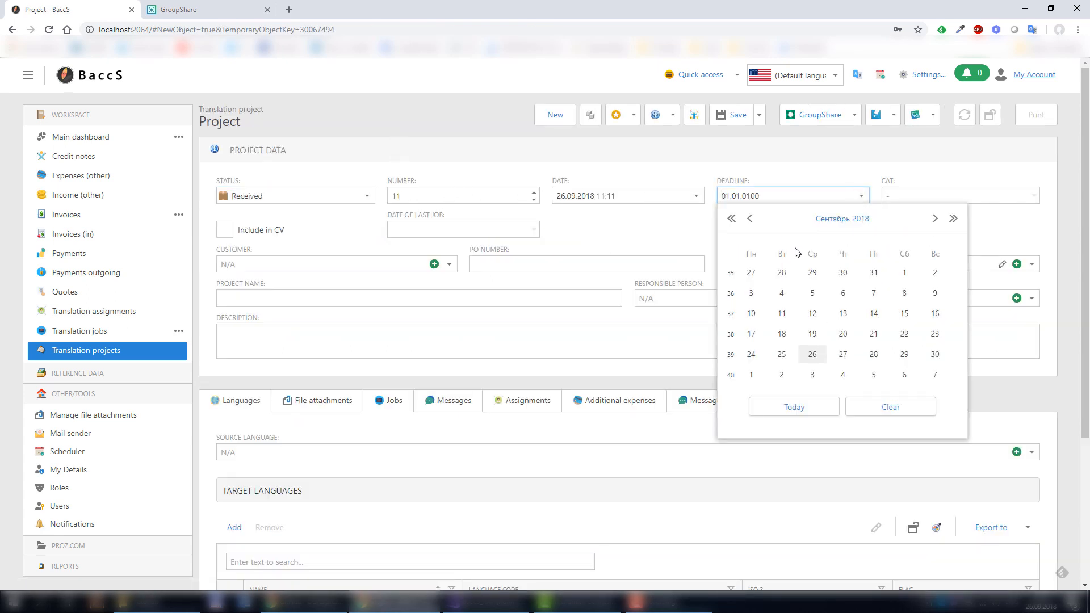
click(934, 357)
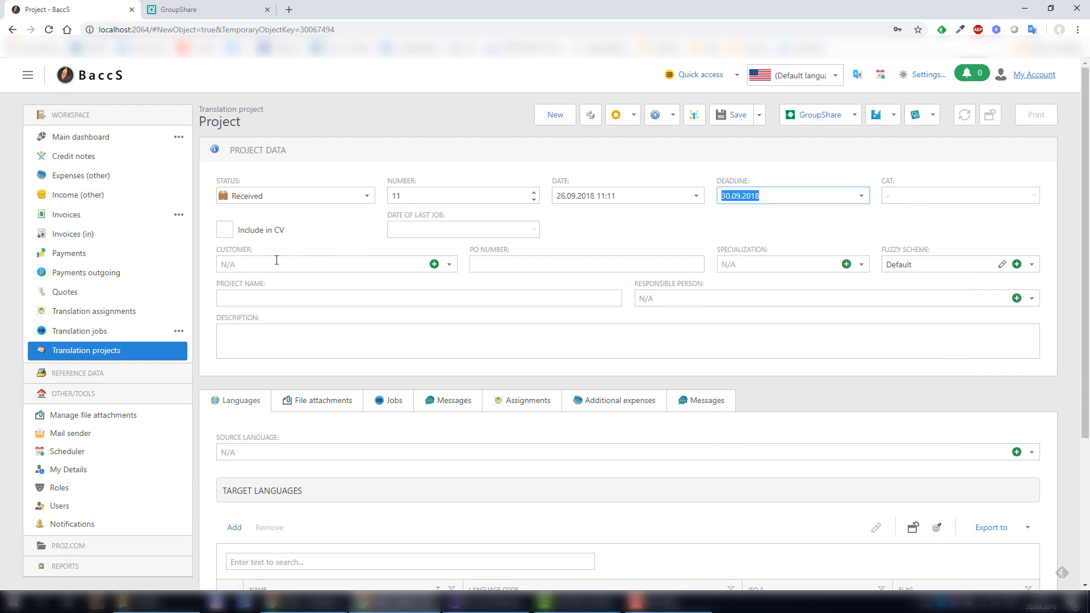
Step: Set the project's customer to Capital Languages and its specialization to General
click(448, 265)
click(330, 309)
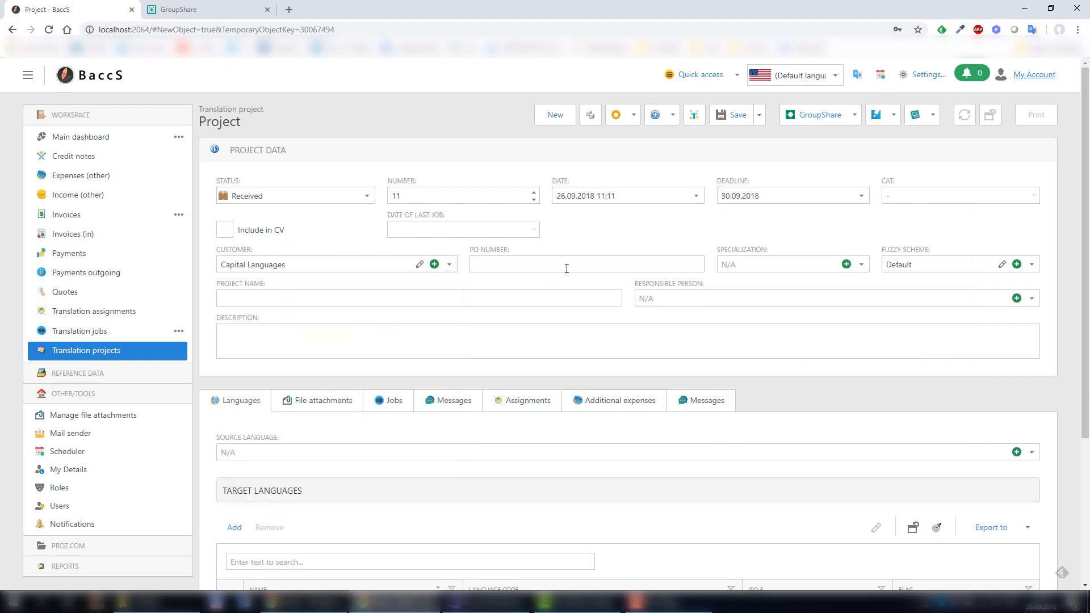
click(570, 264)
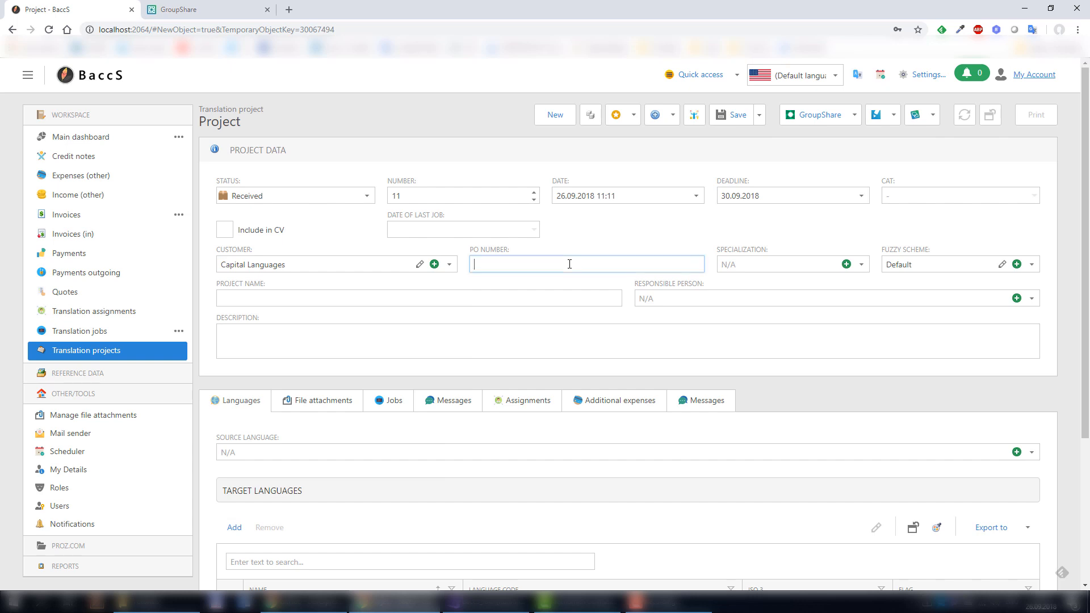
click(860, 264)
click(770, 348)
click(860, 265)
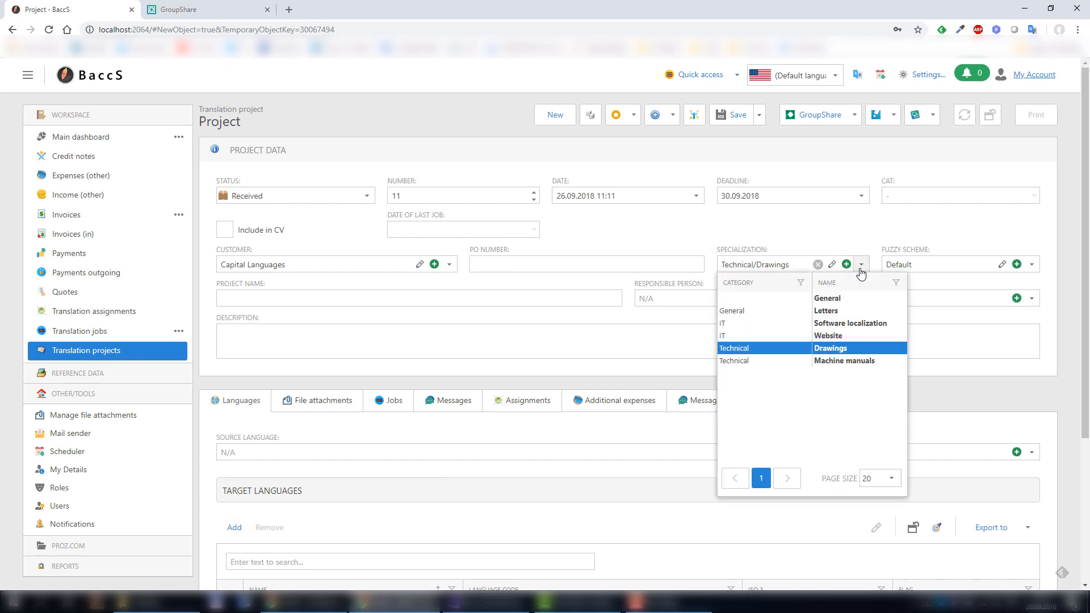
click(822, 299)
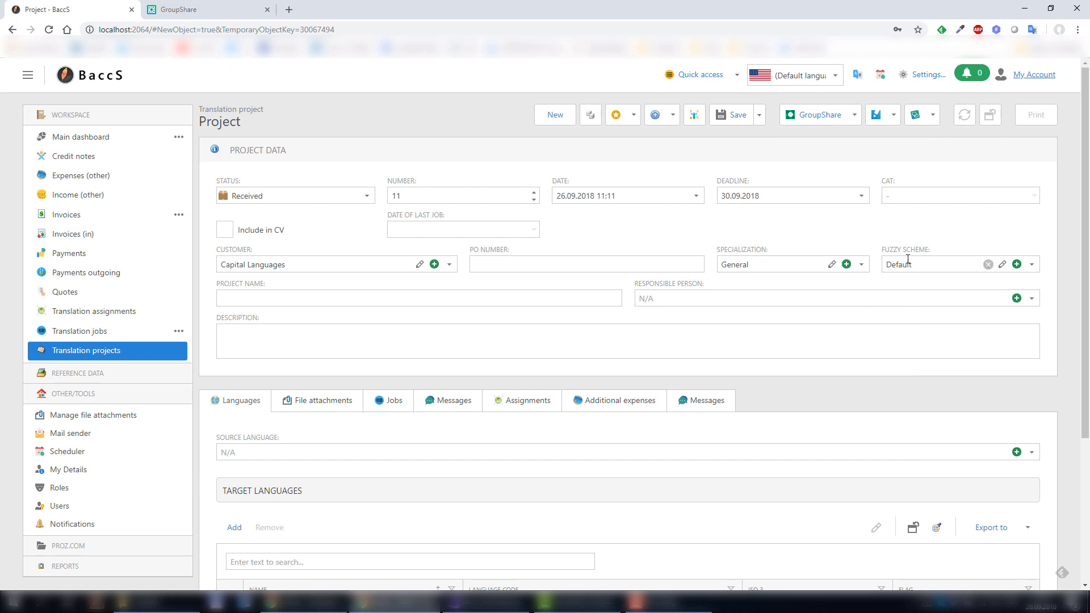
Step: Name the project Tutorial and assign Manager 1 as the responsible person
click(272, 293)
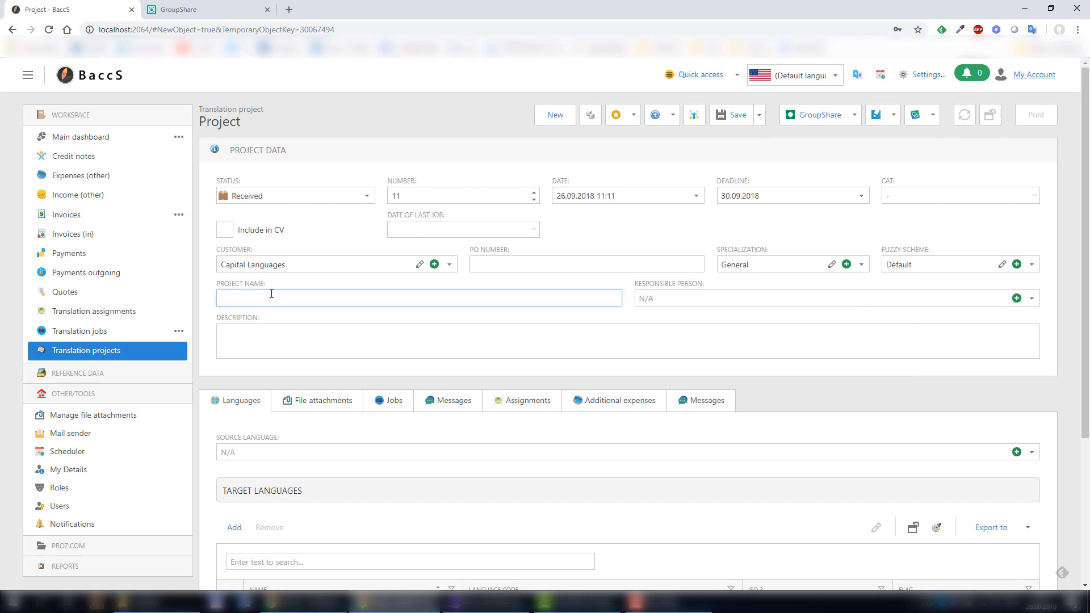
text(Tutorial)
click(1031, 299)
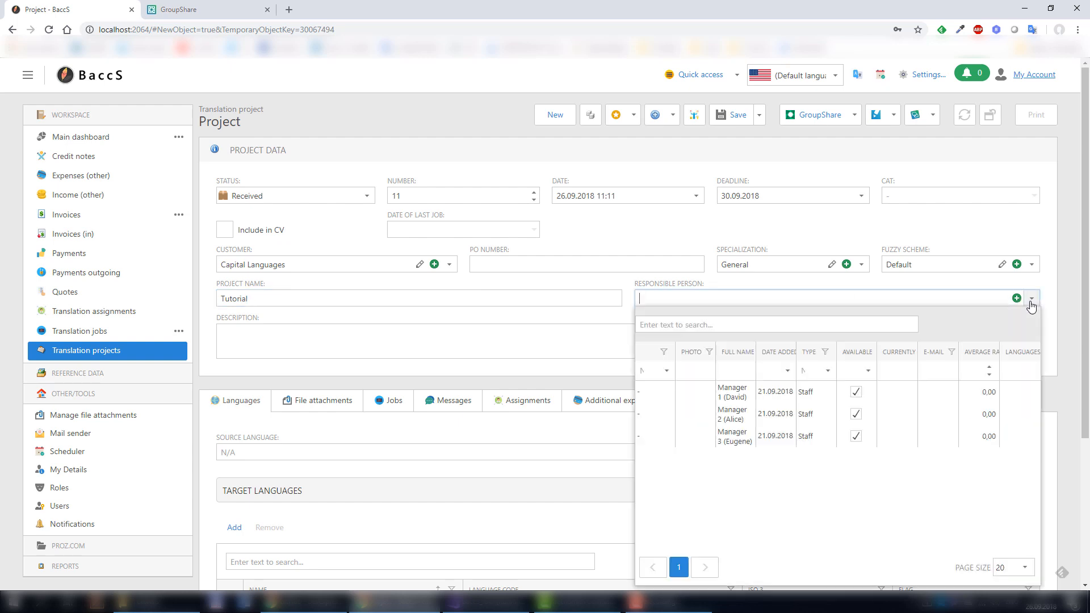
click(738, 395)
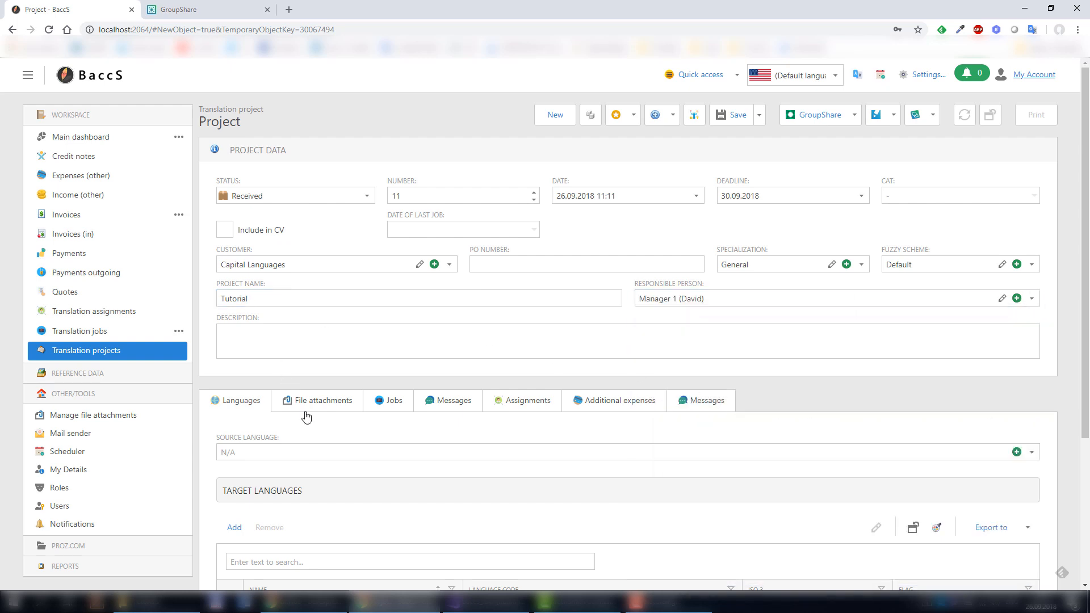
Step: Set the project's source language to English and add Russian and German as target languages
click(260, 453)
text(eng)
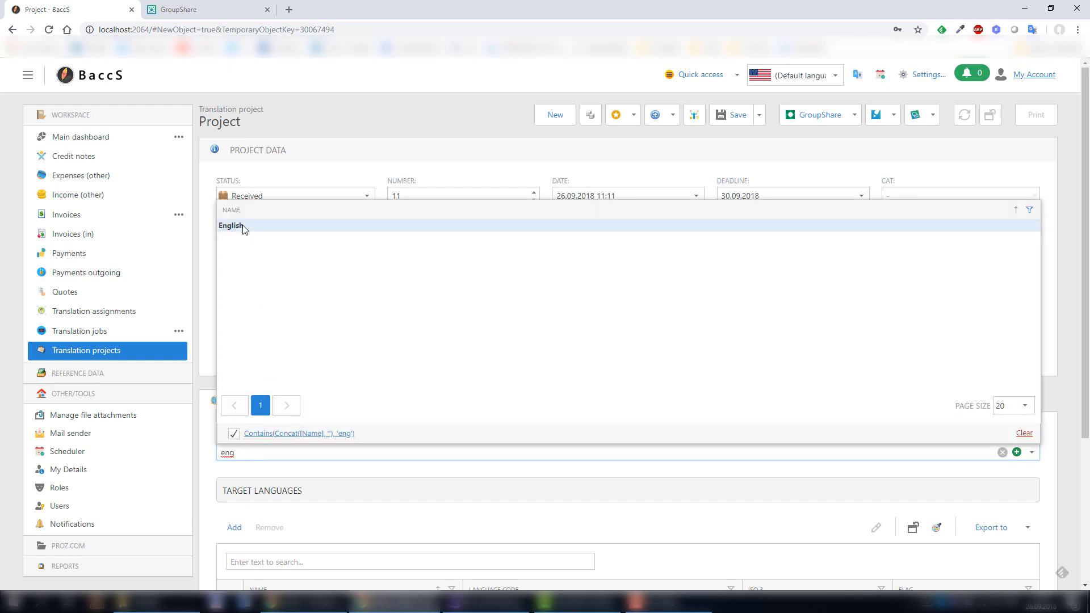
click(243, 226)
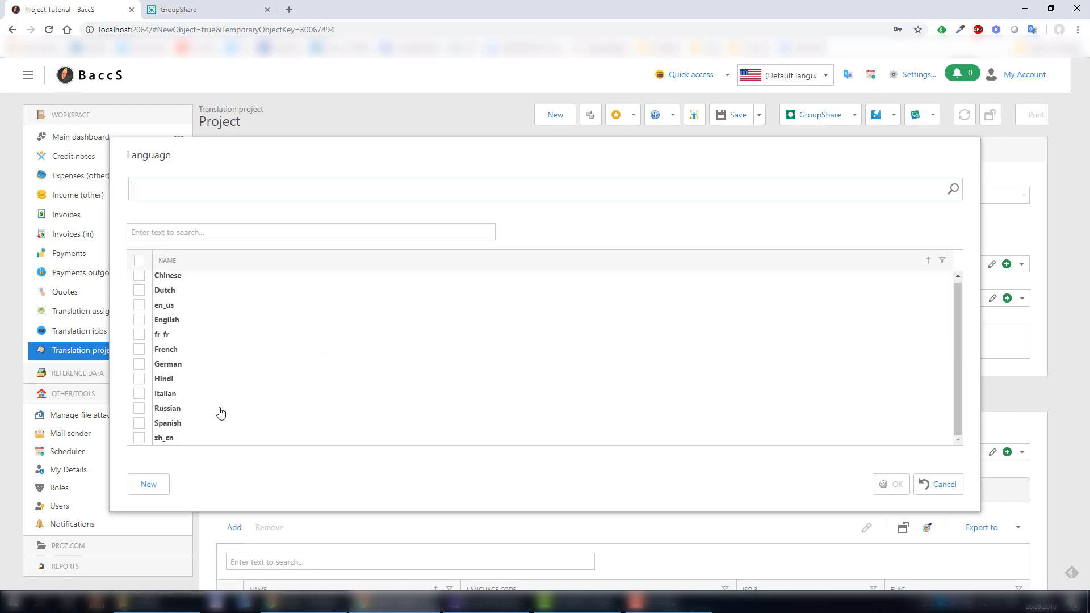
click(139, 410)
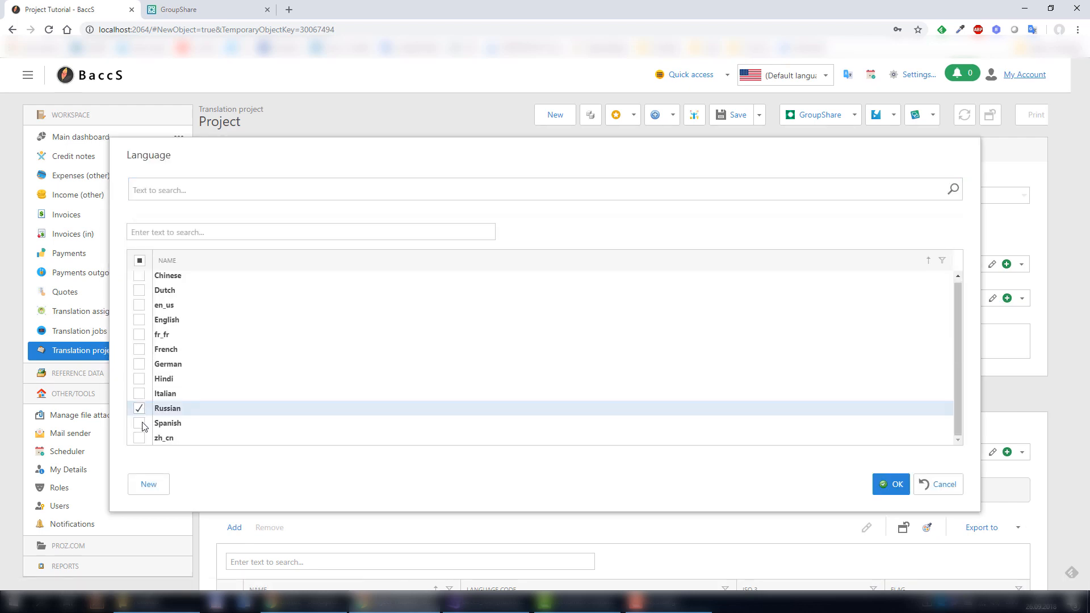
click(138, 366)
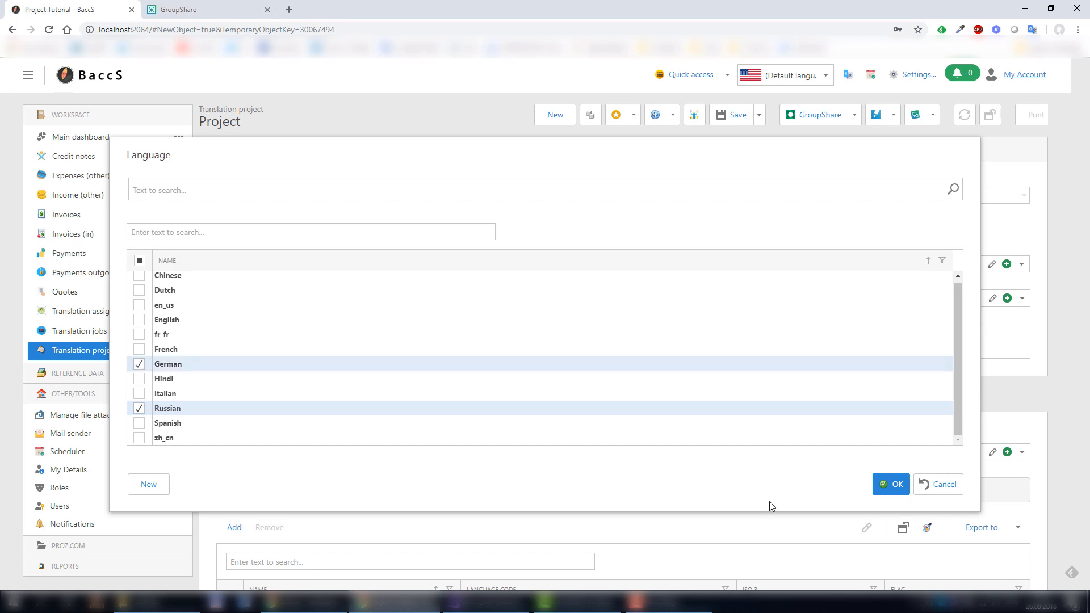
click(884, 489)
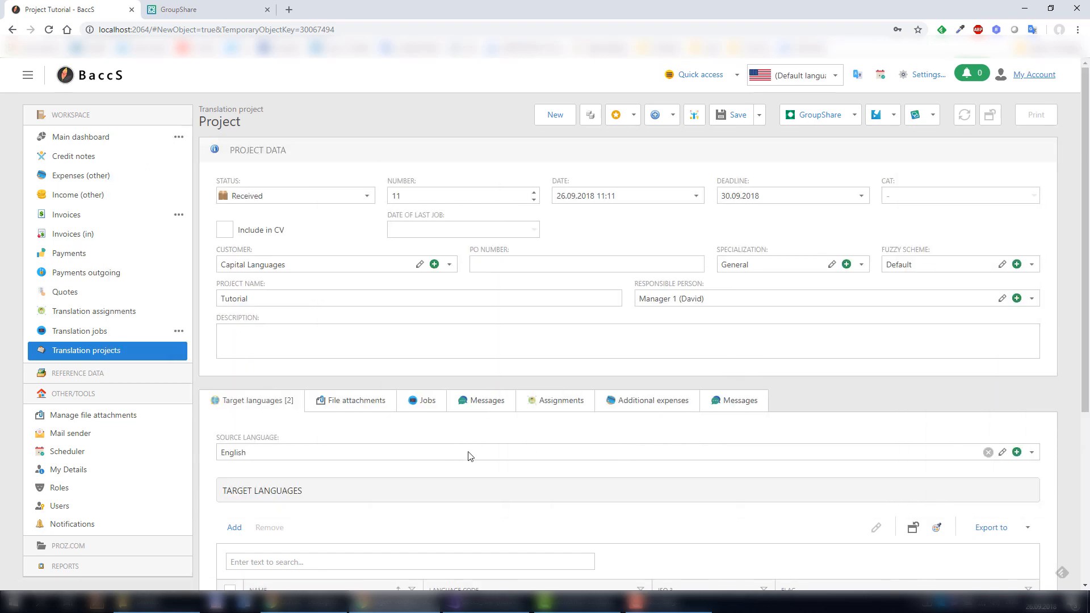
Step: Attach 25 SDL GroupShare.docx to the project with the file type Translatable file, and save the project
scroll(531, 494, down, 2)
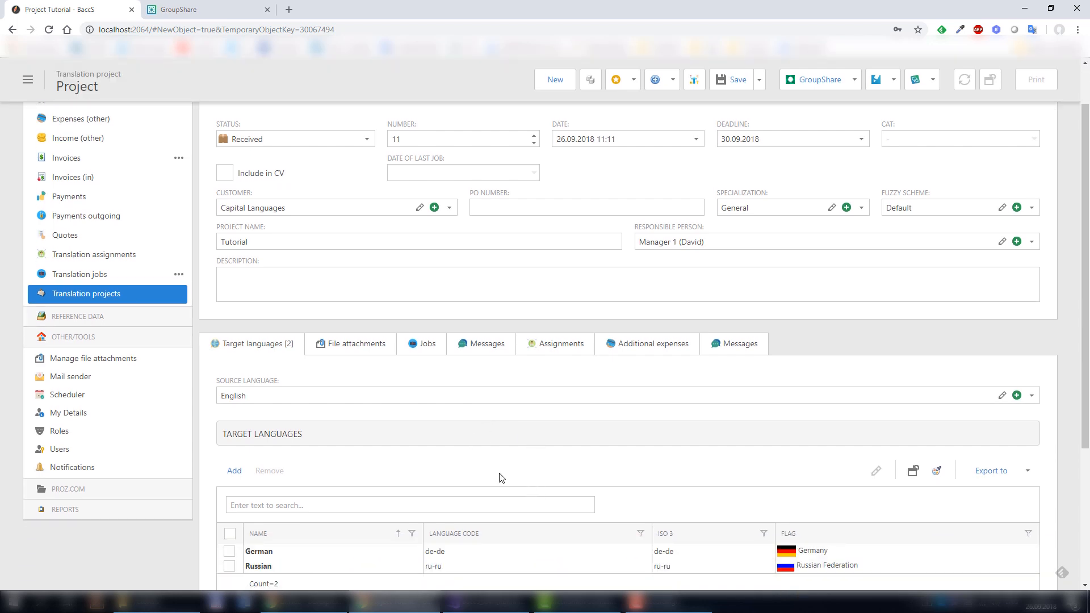
scroll(501, 477, down, 1)
click(357, 295)
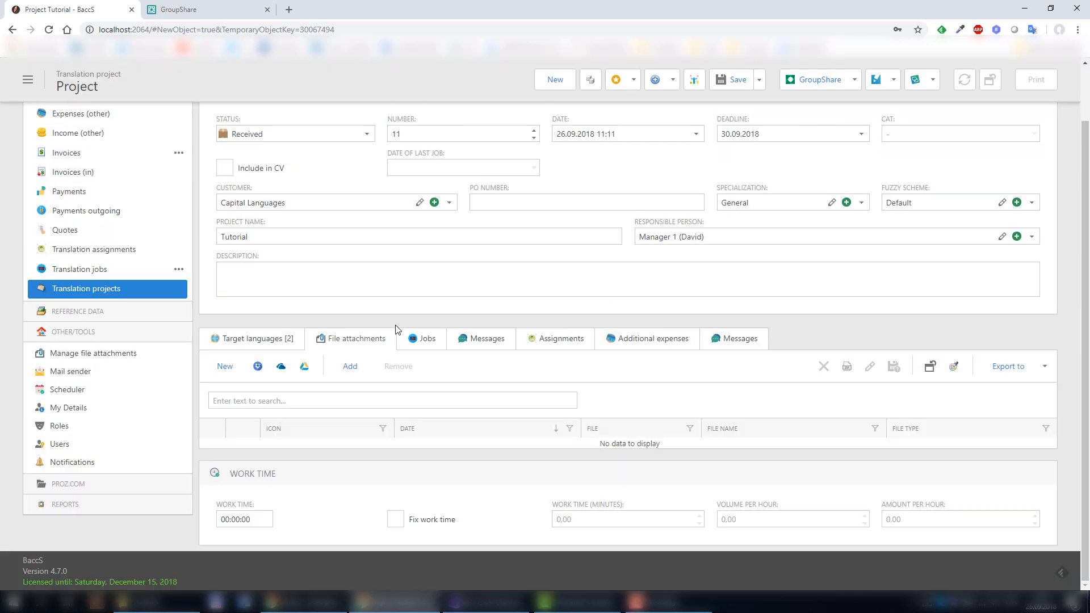
click(222, 366)
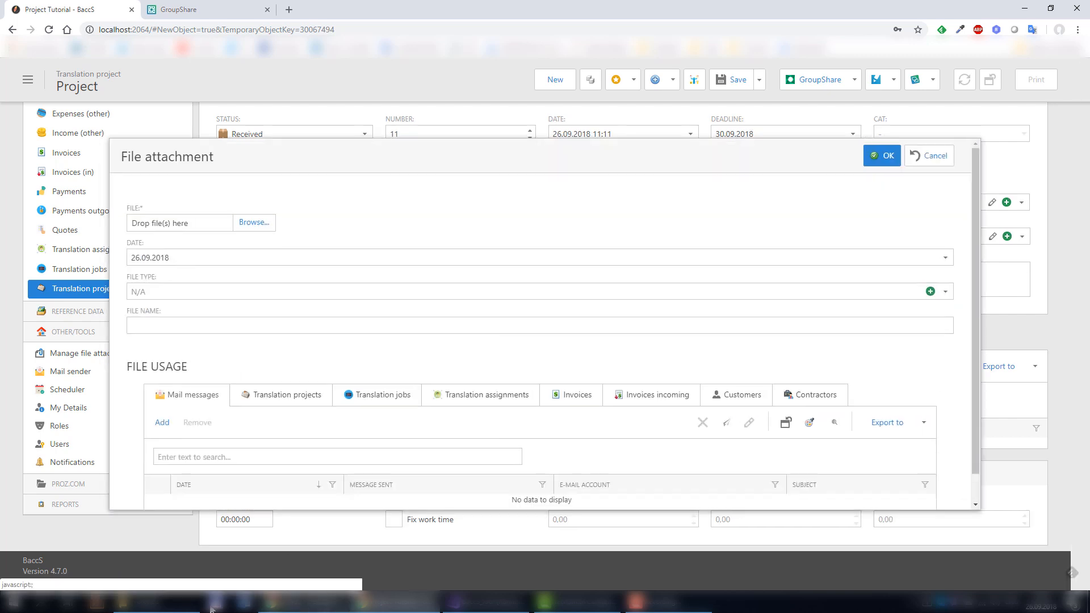
click(250, 223)
drag(321, 249, 205, 224)
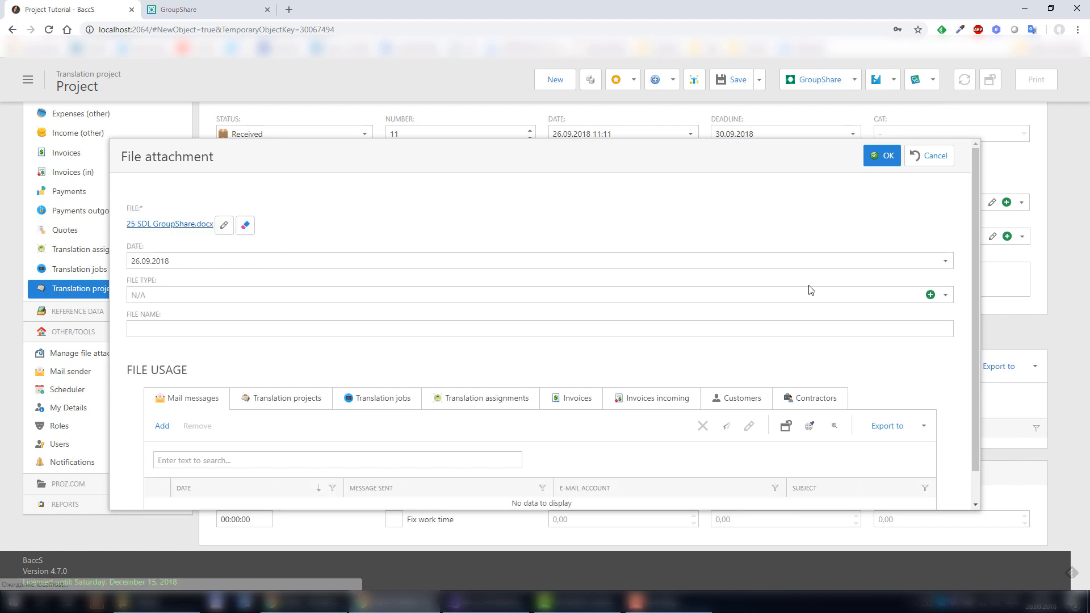
click(945, 295)
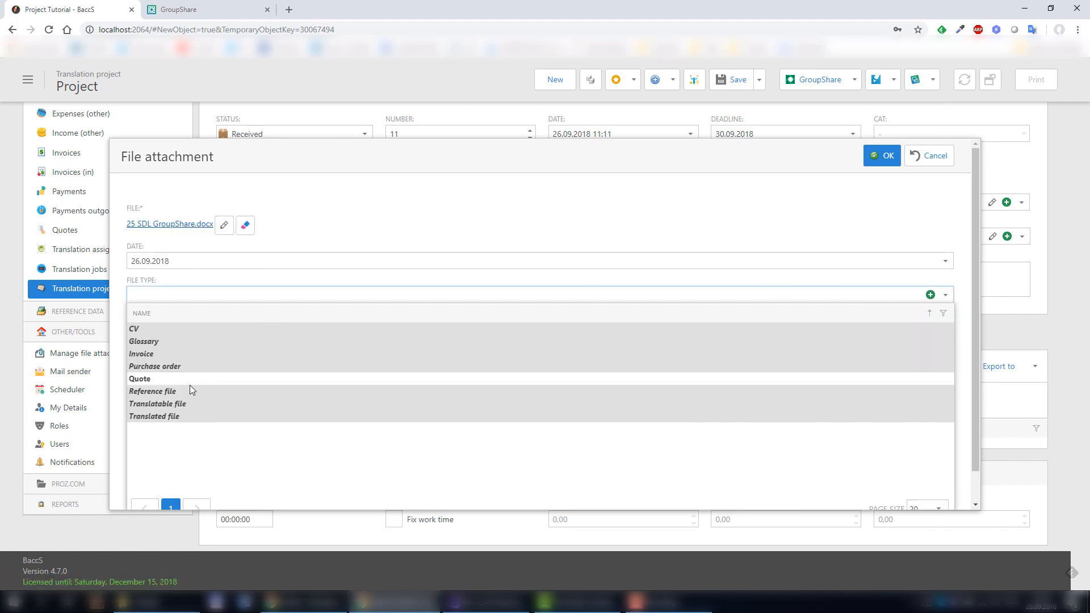
click(176, 406)
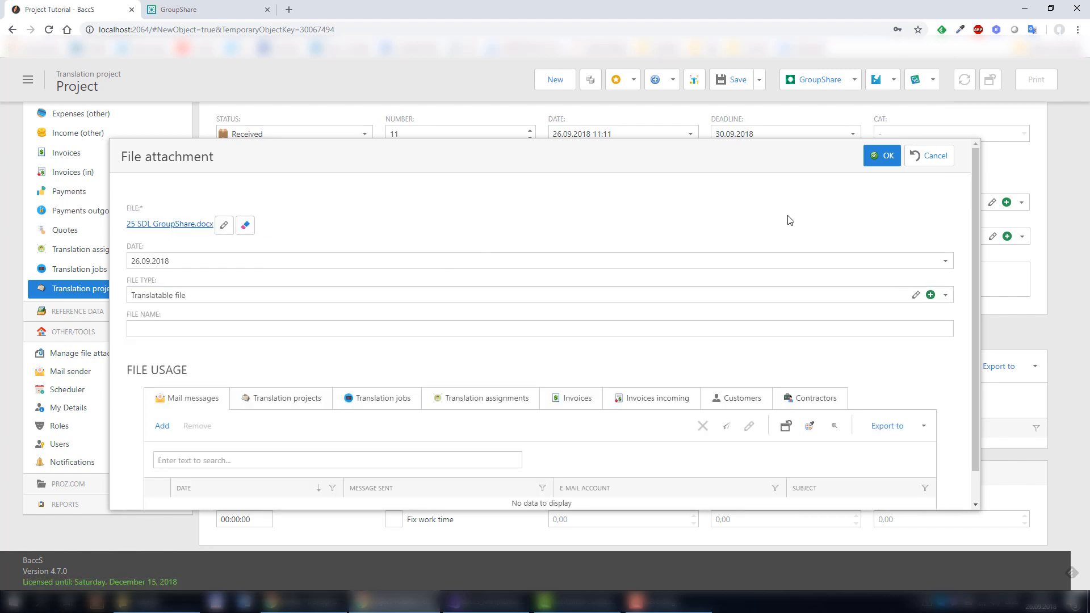
click(888, 156)
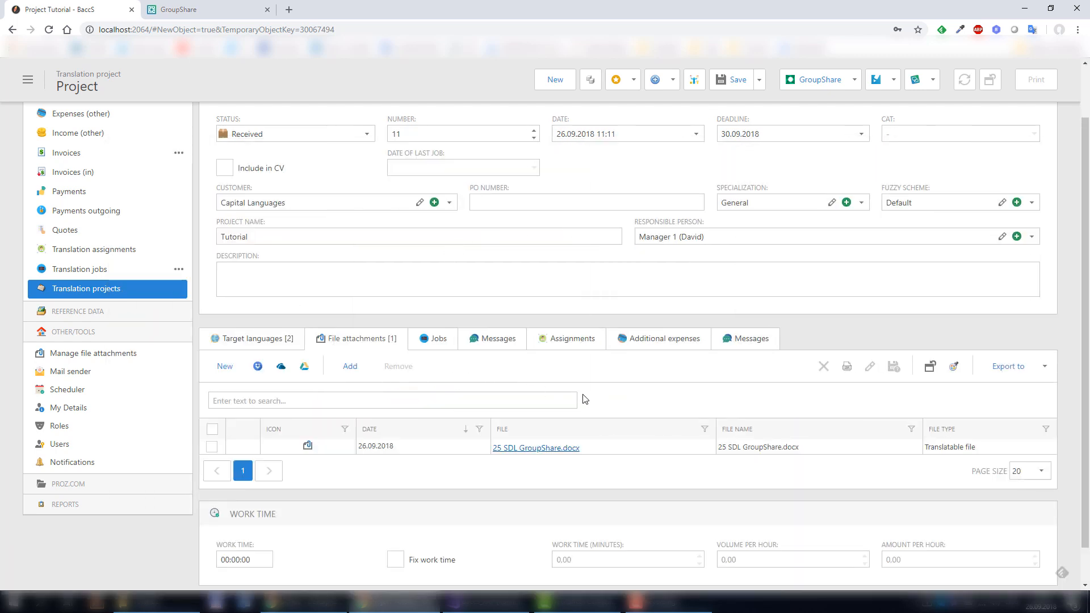
click(727, 80)
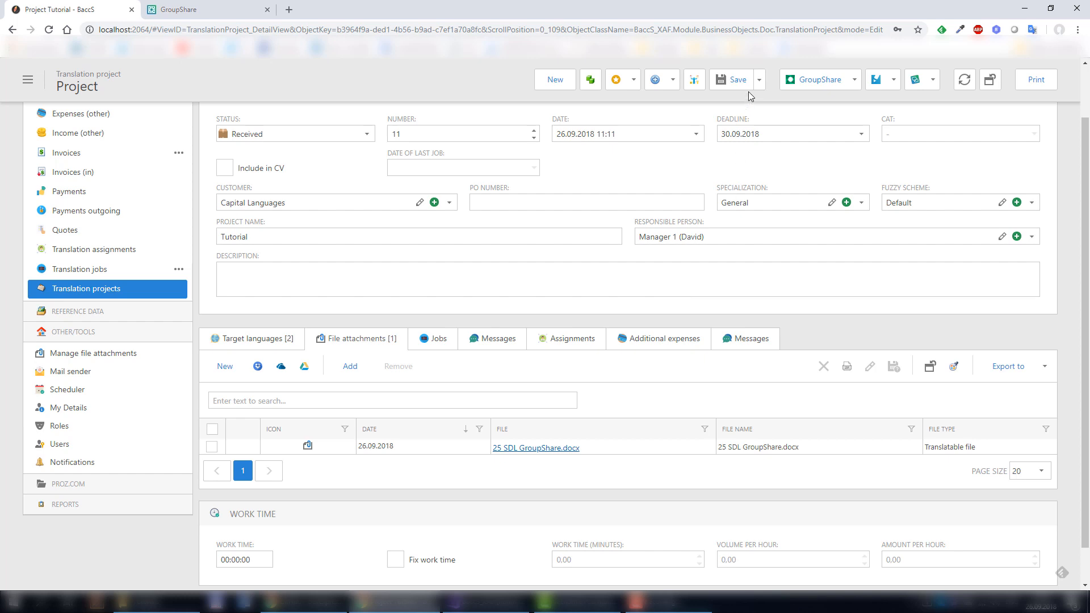
Step: Start creating a new GroupShare project from this project, using template EN-RU_DE_ES and organization ibaccs
click(816, 84)
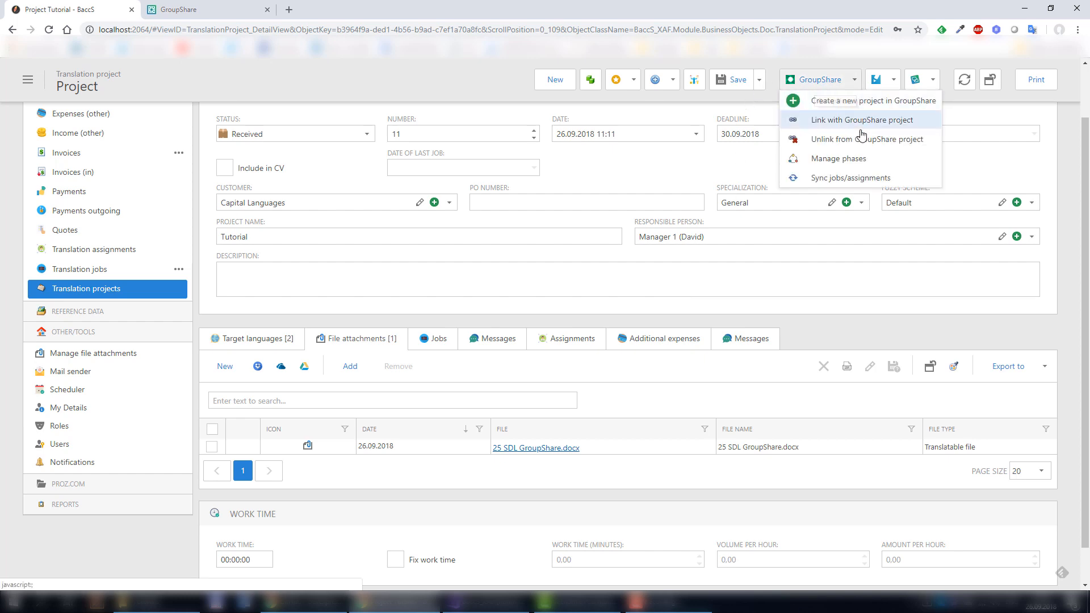
click(845, 102)
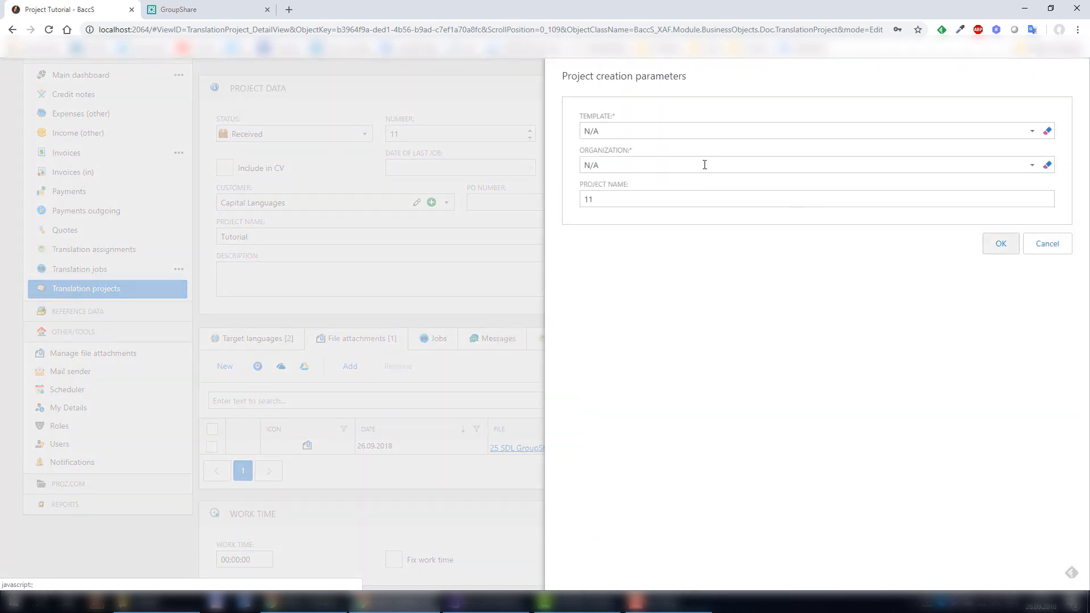
click(609, 129)
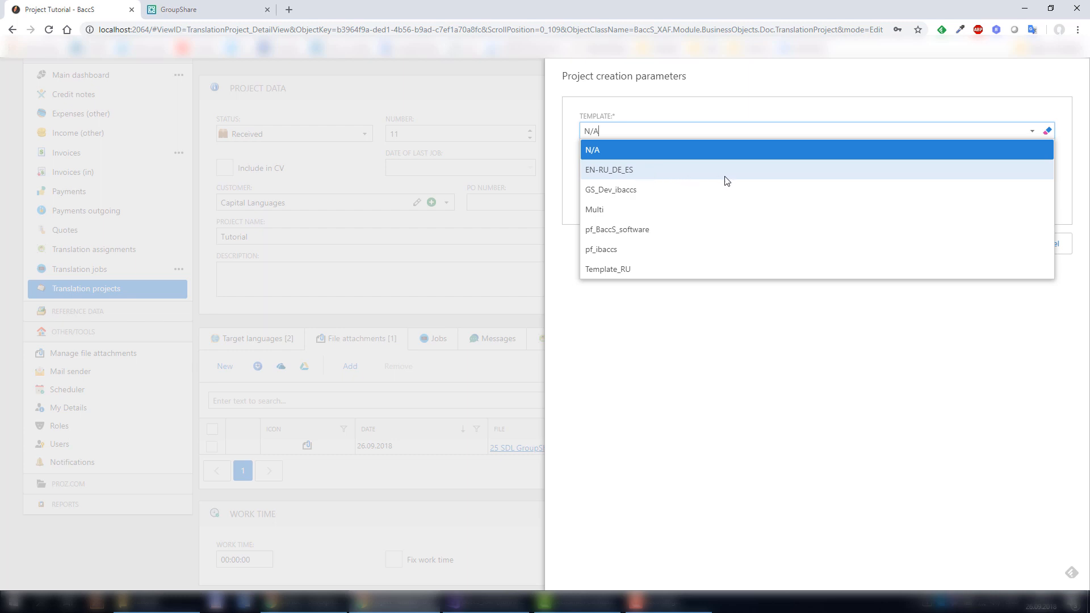
click(625, 172)
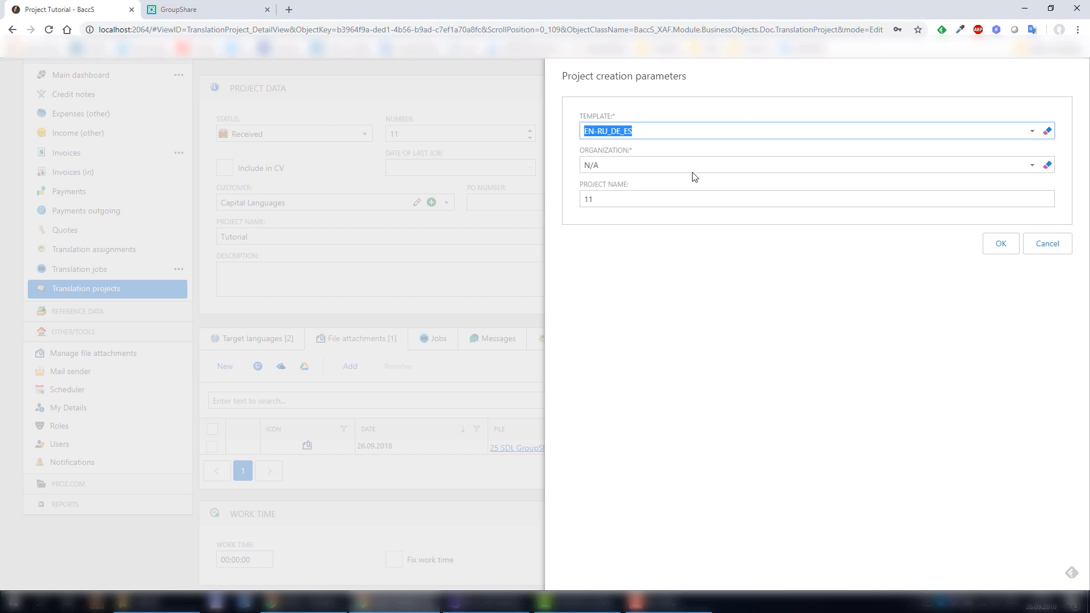
click(657, 164)
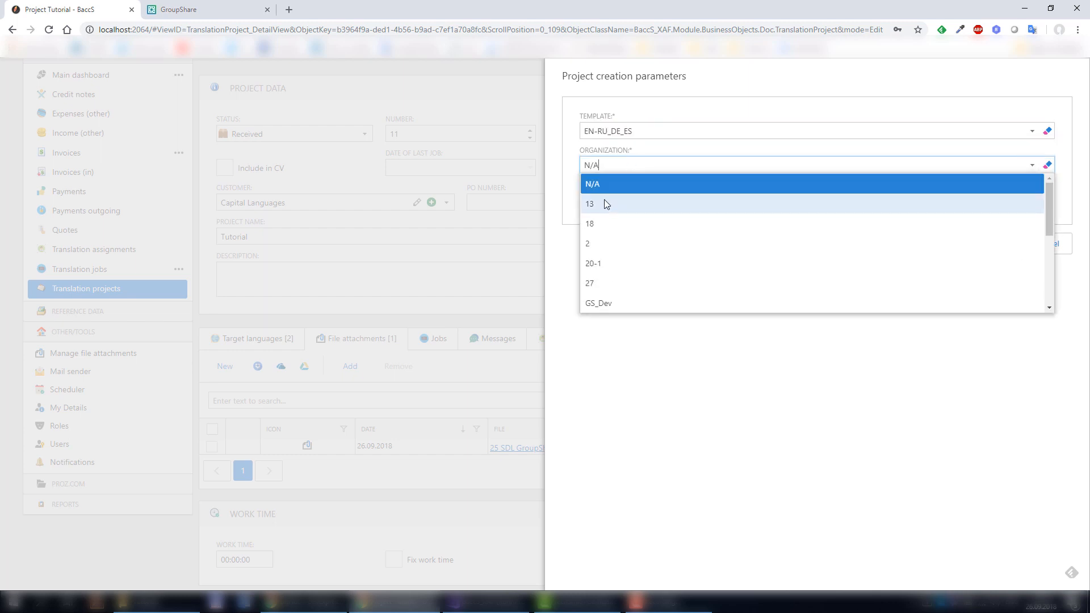
scroll(647, 272, down, 4)
scroll(647, 238, up, 4)
key(g)
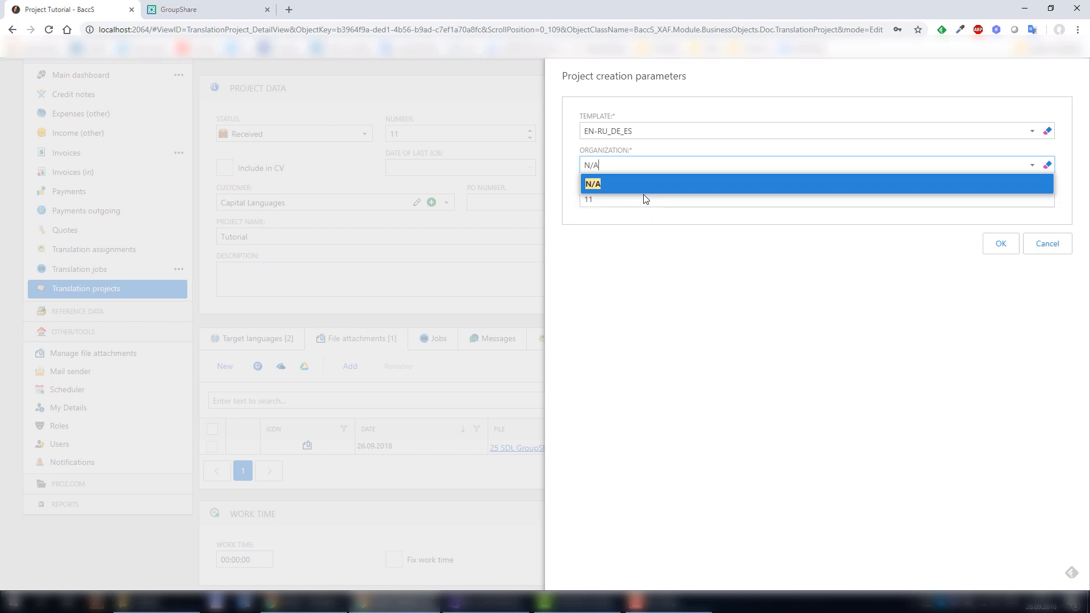
key(ctrl+a)
text(bacc)
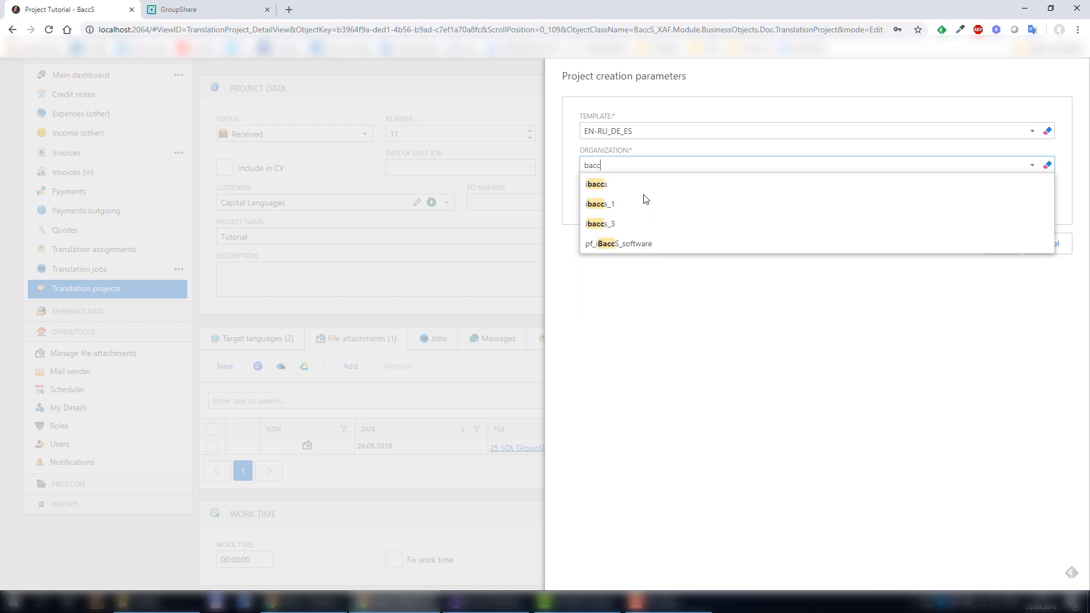
click(611, 186)
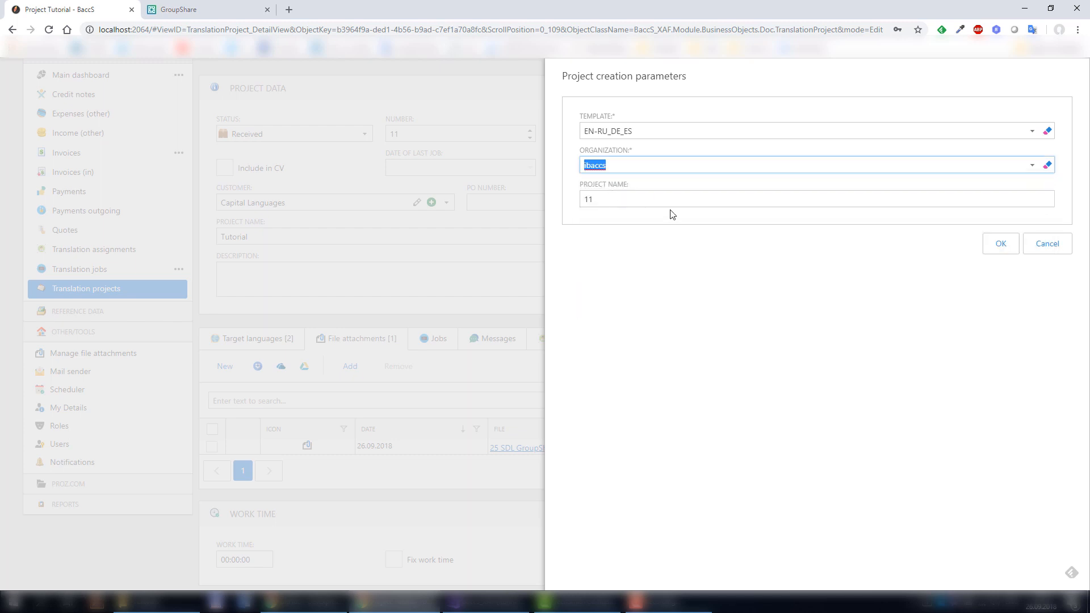
Step: Name the GroupShare project Tutorial and create it with 25 SDL GroupShare.docx as its attached file
click(608, 199)
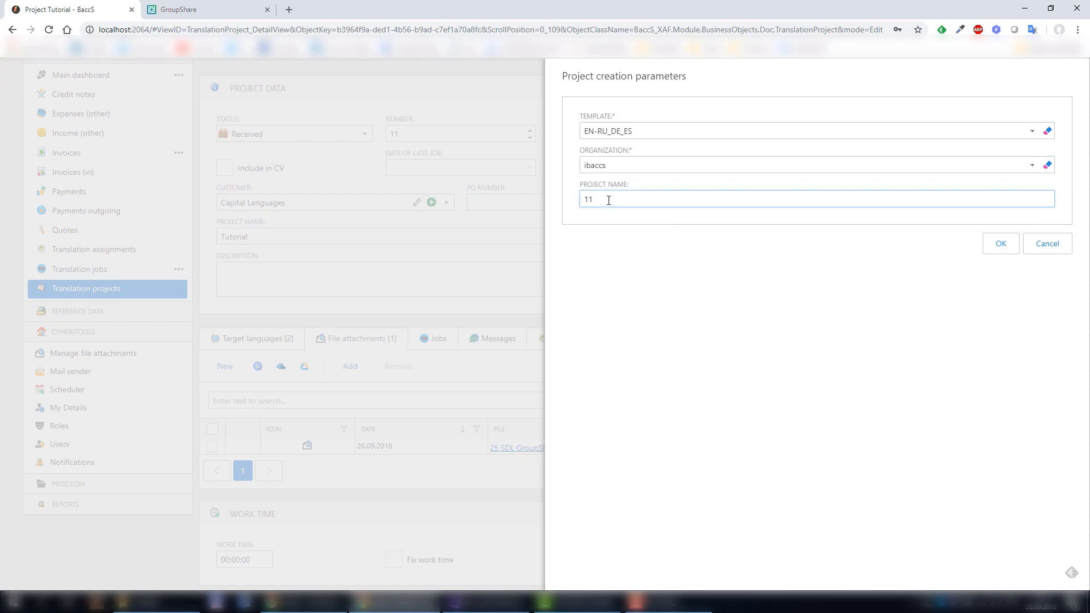
key(ctrl+a)
click(999, 247)
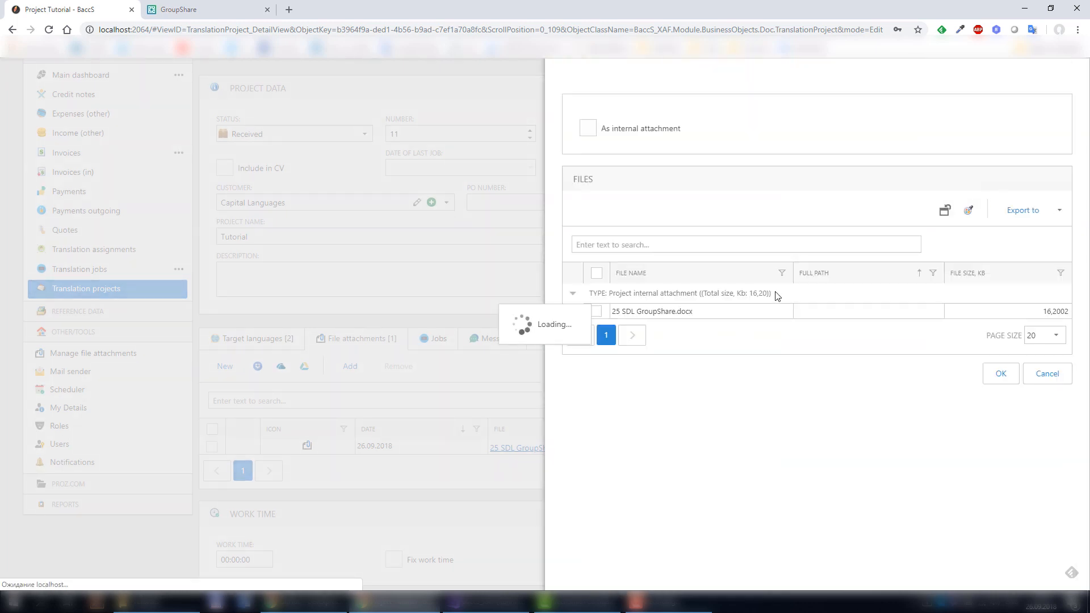
click(596, 314)
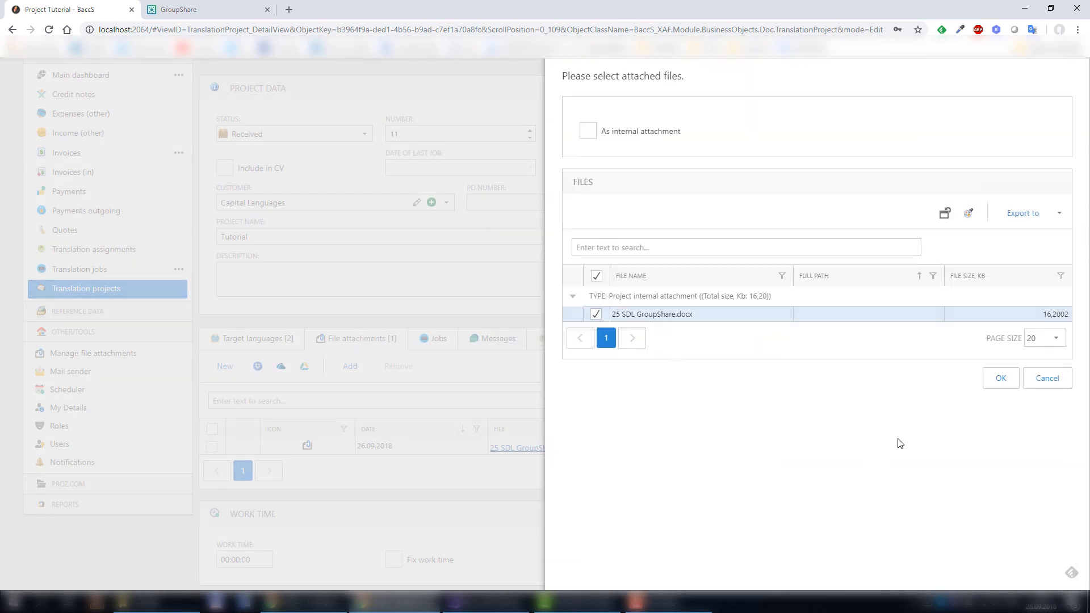
click(1006, 388)
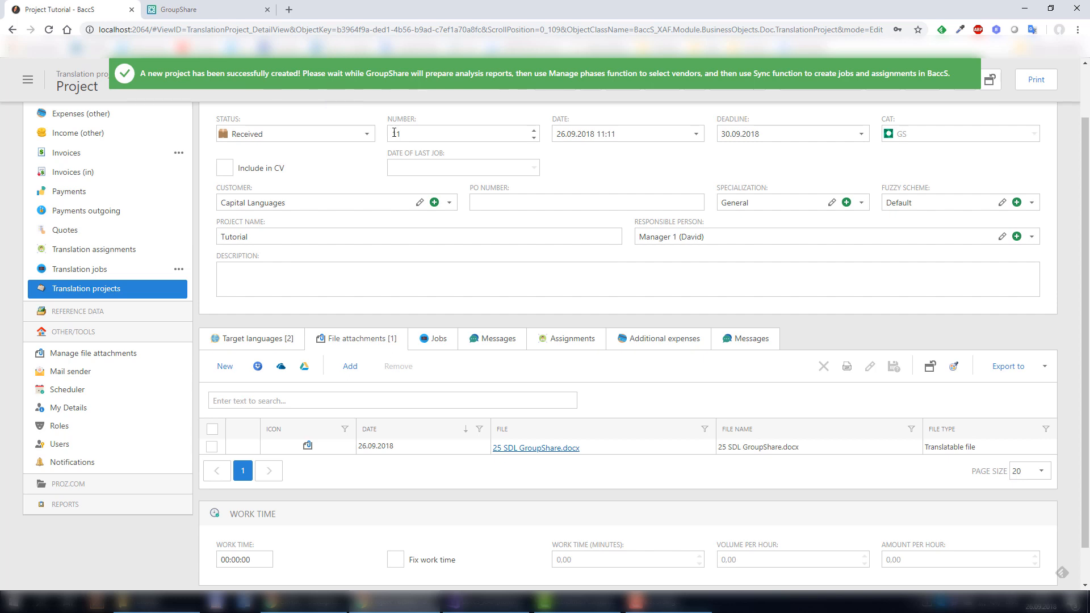
Step: Switch to GroupShare, refresh the project list, and examine the Tutorial project's language pairs and files
click(178, 9)
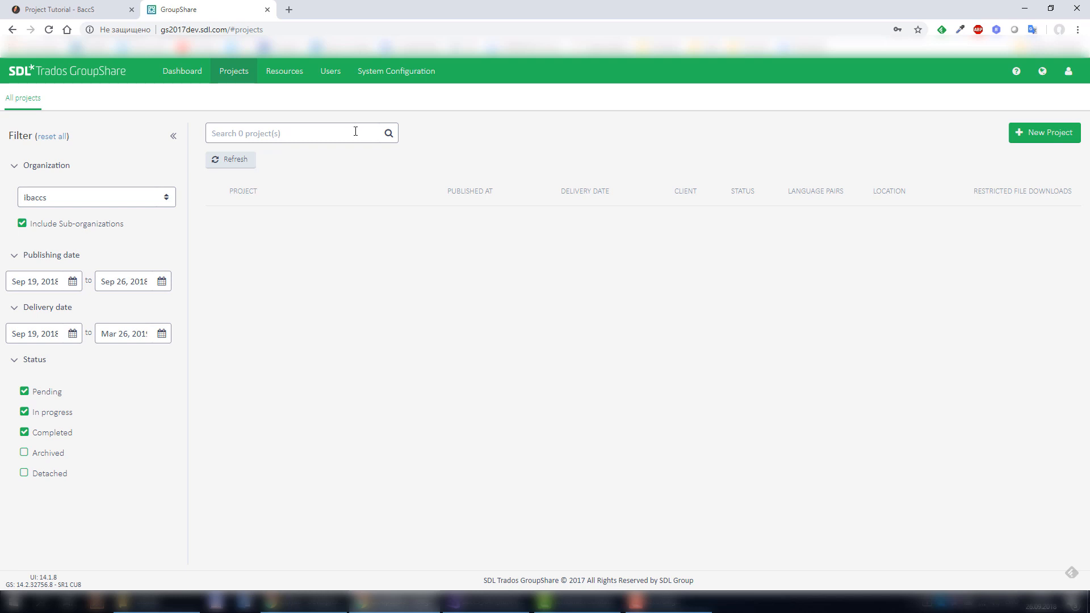
click(229, 164)
click(228, 164)
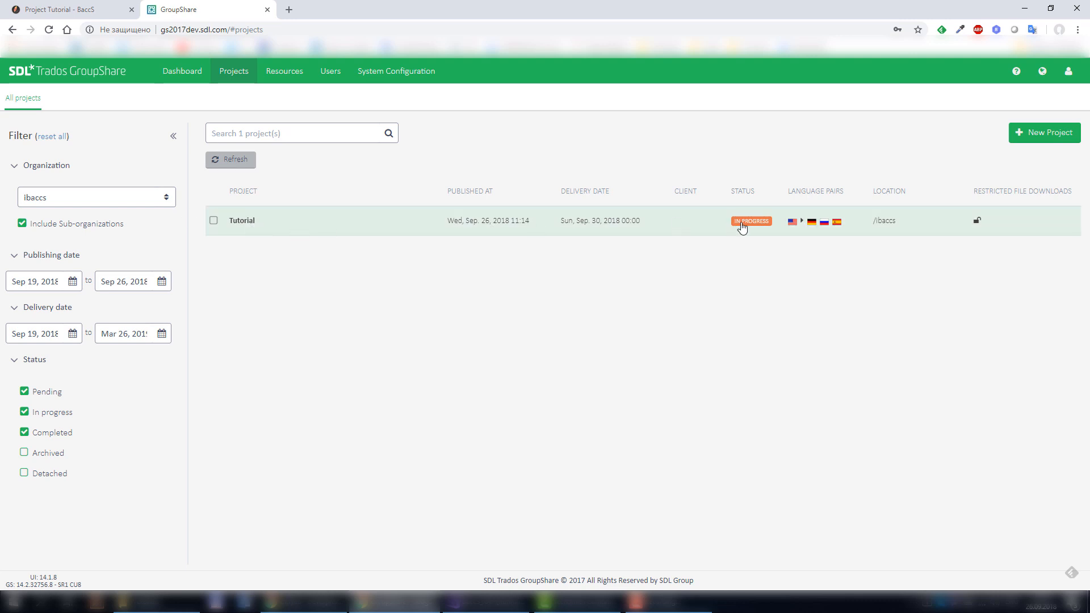
mouse_move(832, 222)
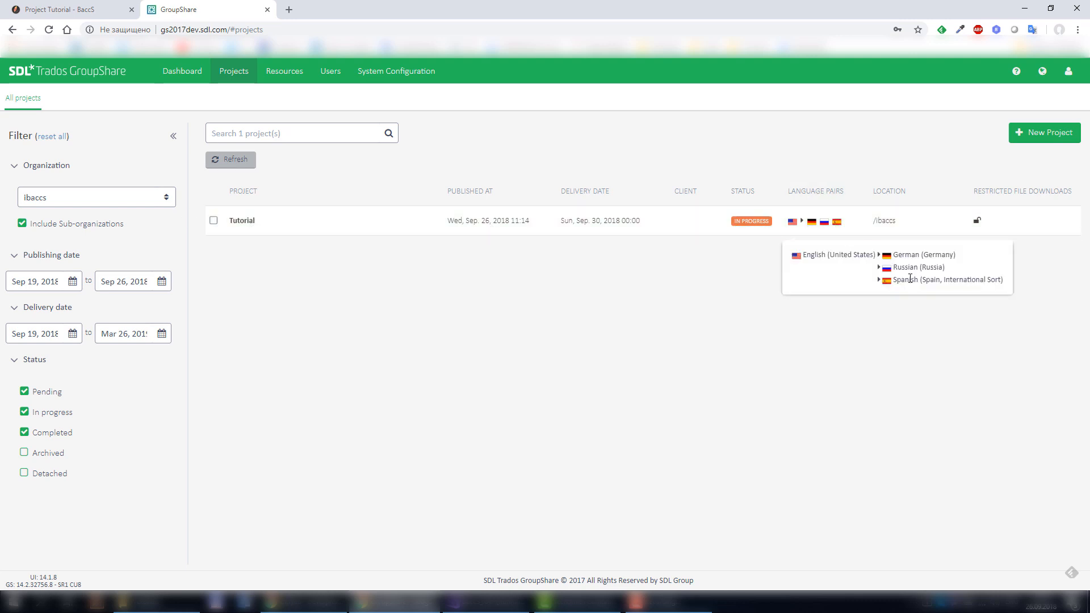
click(375, 223)
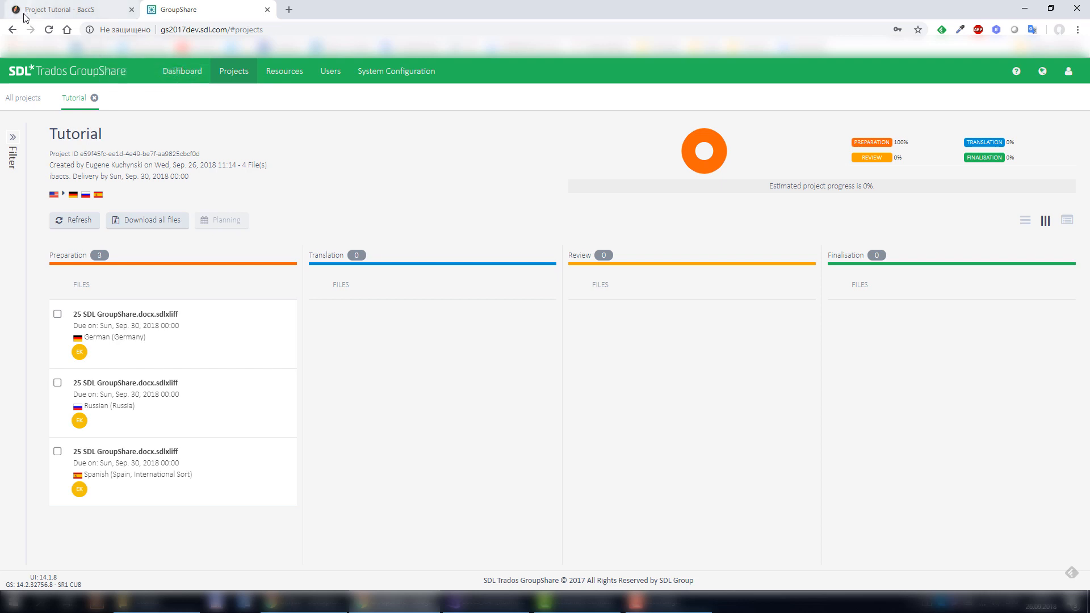
Step: Return to BaccS, add Spanish to the project's target languages, and save the project
click(43, 13)
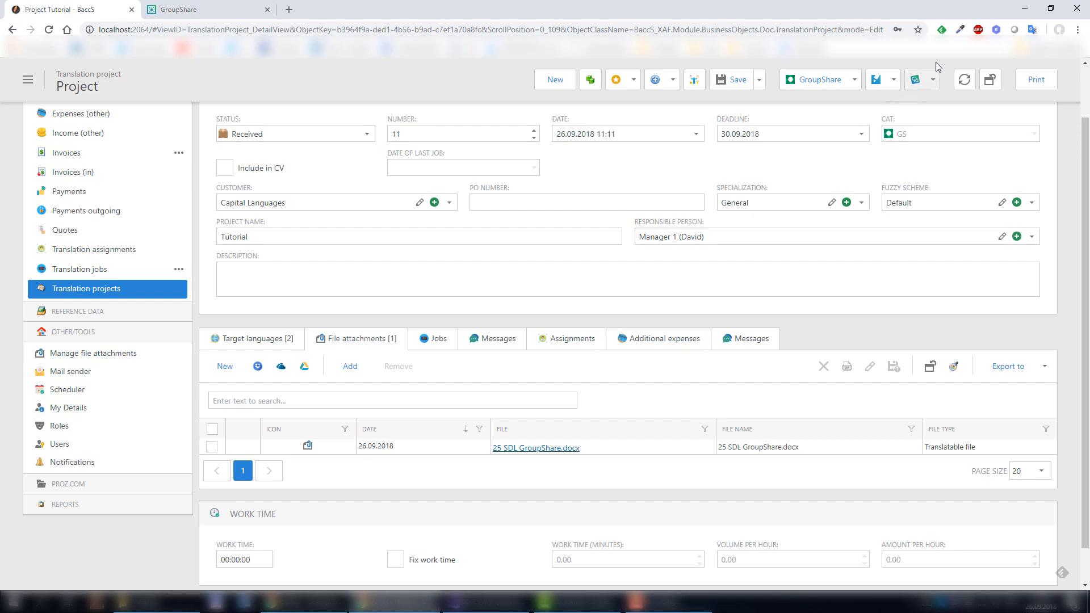
click(823, 80)
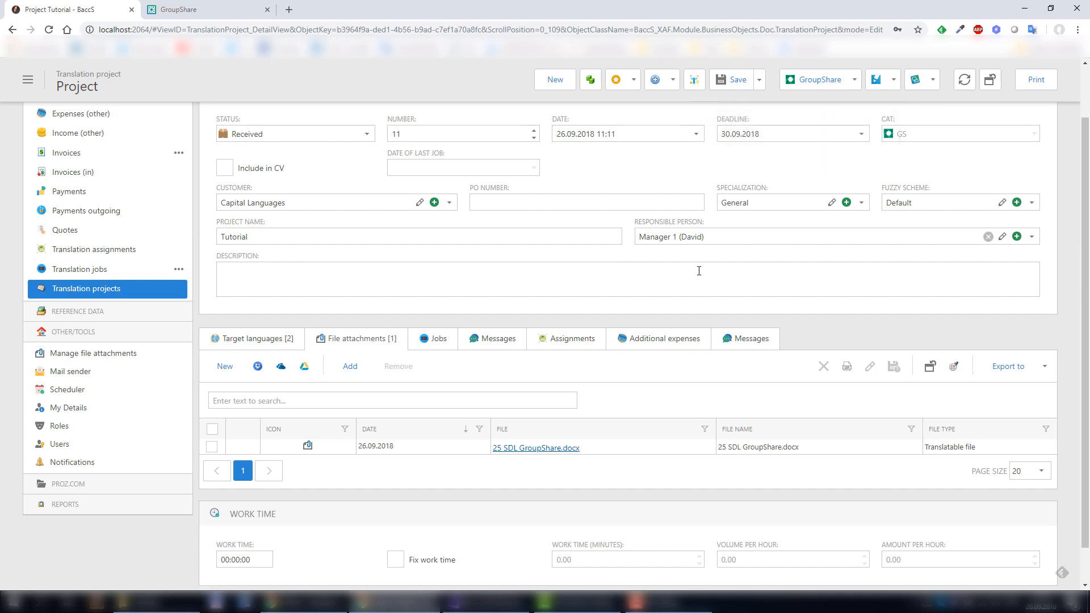
scroll(877, 321, down, 1)
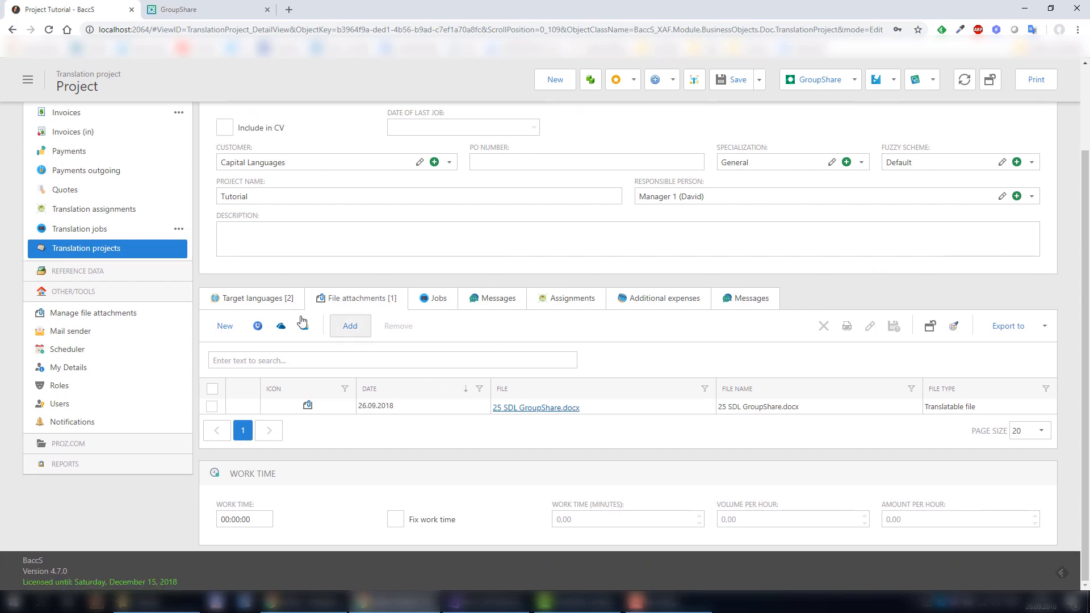
click(264, 300)
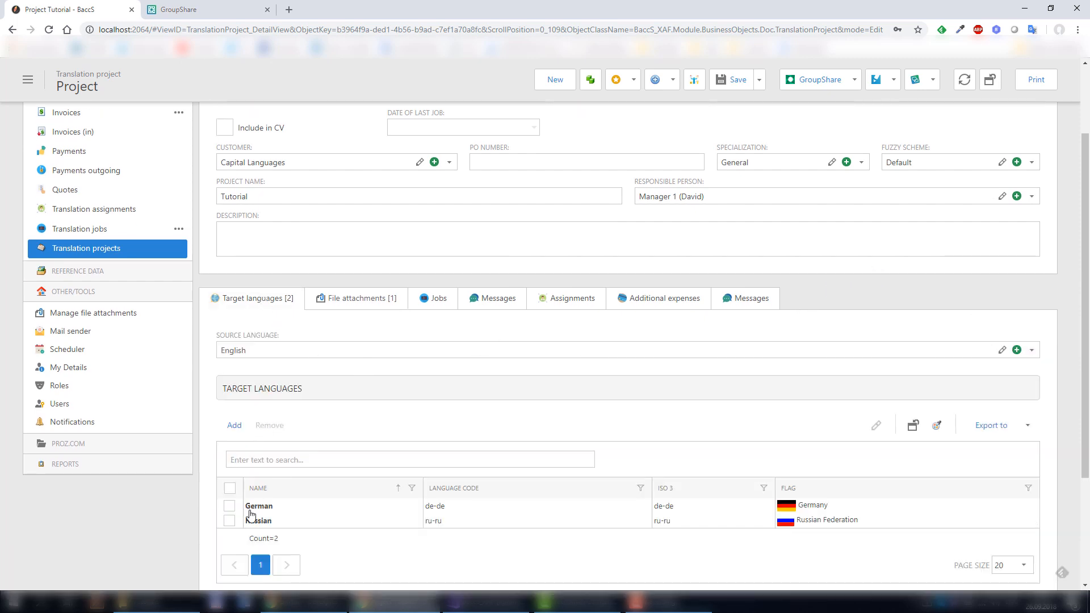
click(234, 425)
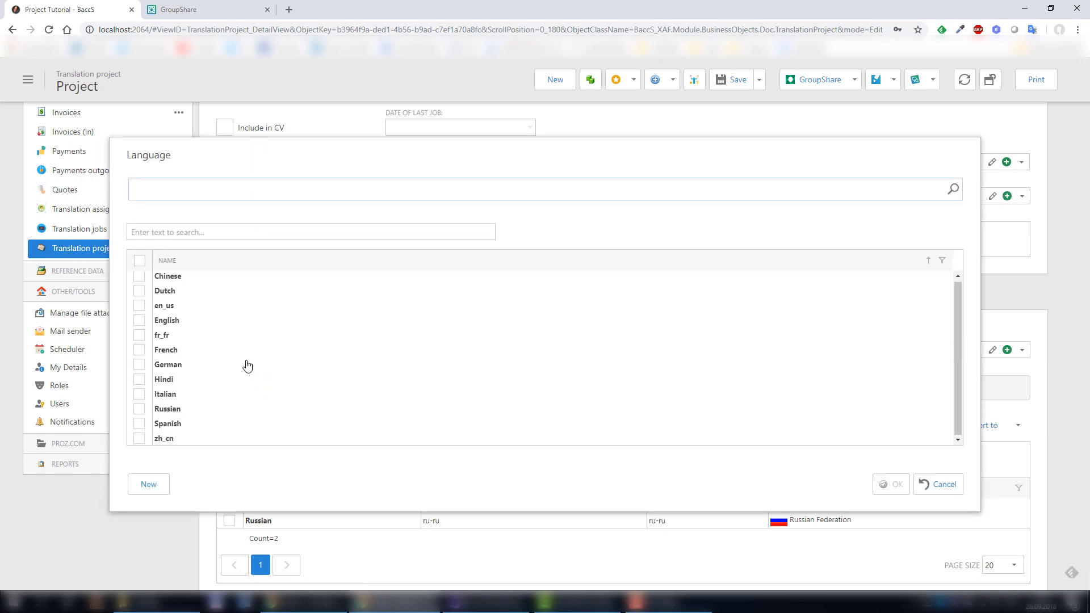
click(178, 426)
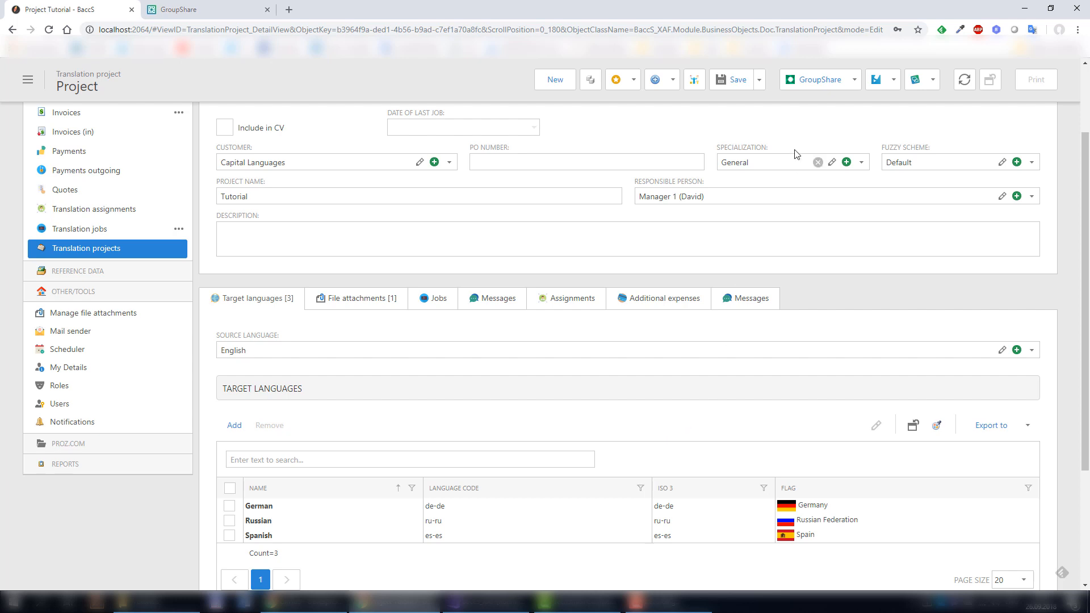
click(721, 80)
Step: Sync jobs and assignments with GroupShare to create the missing jobs and import their analysis results
click(824, 78)
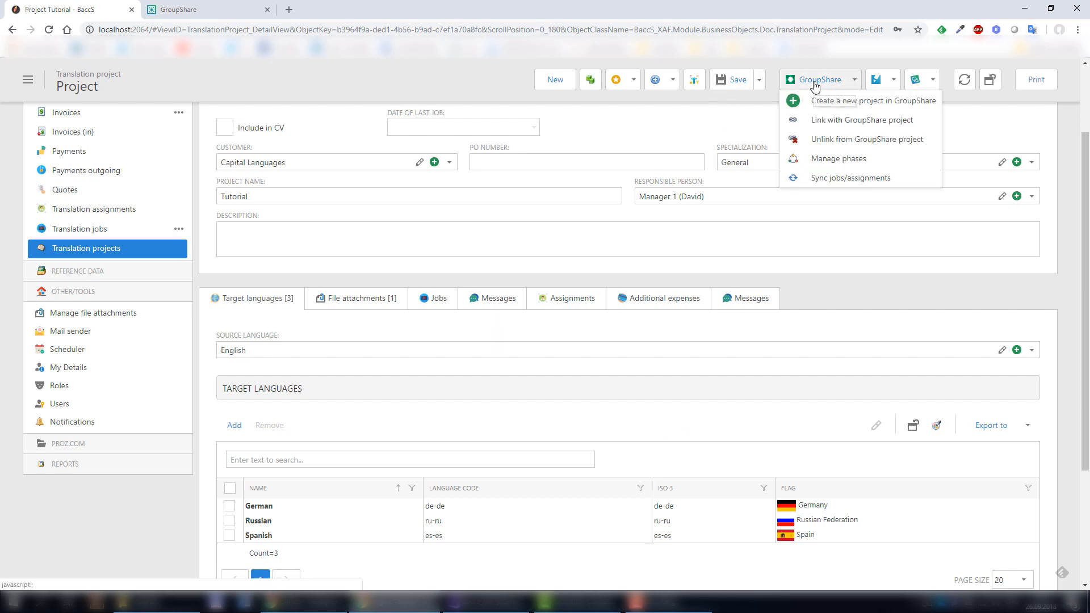
click(825, 178)
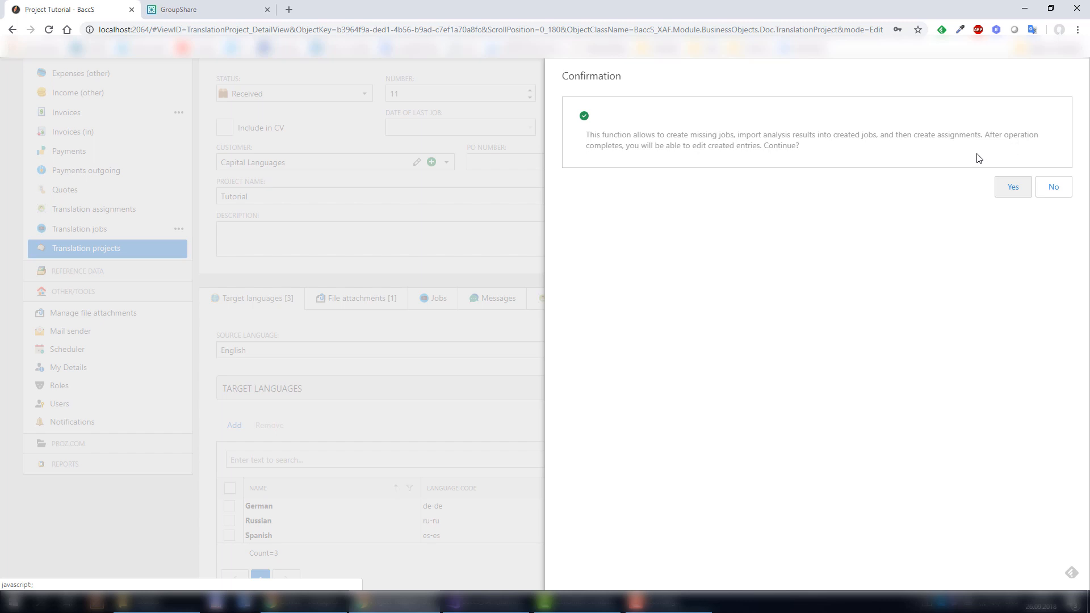
click(1005, 191)
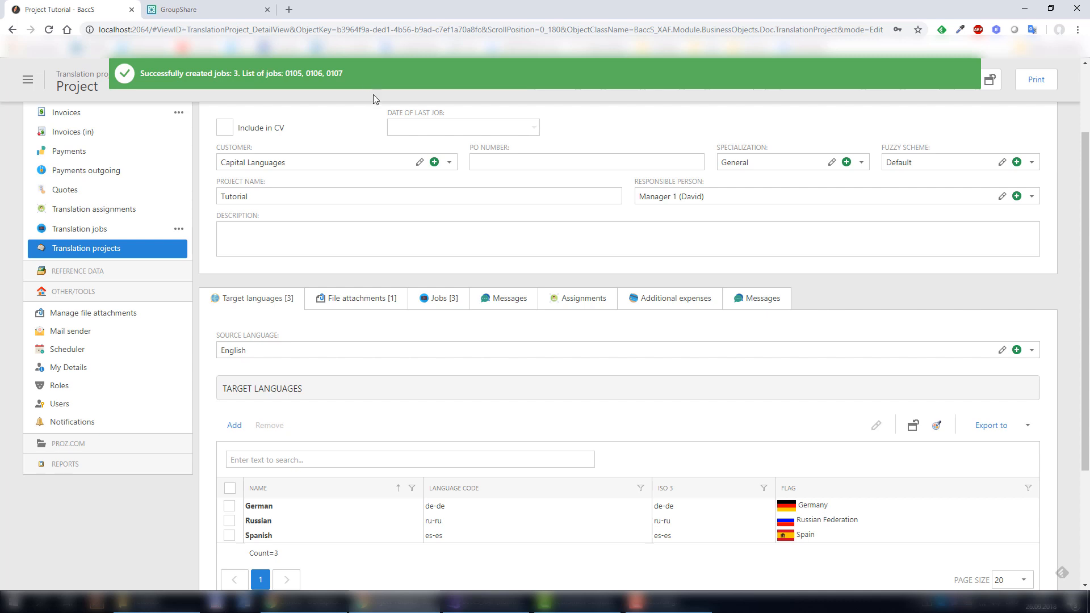
Step: Examine the project's jobs, opening the Spanish one to review its job tasks and job data, and close it without changes
click(440, 301)
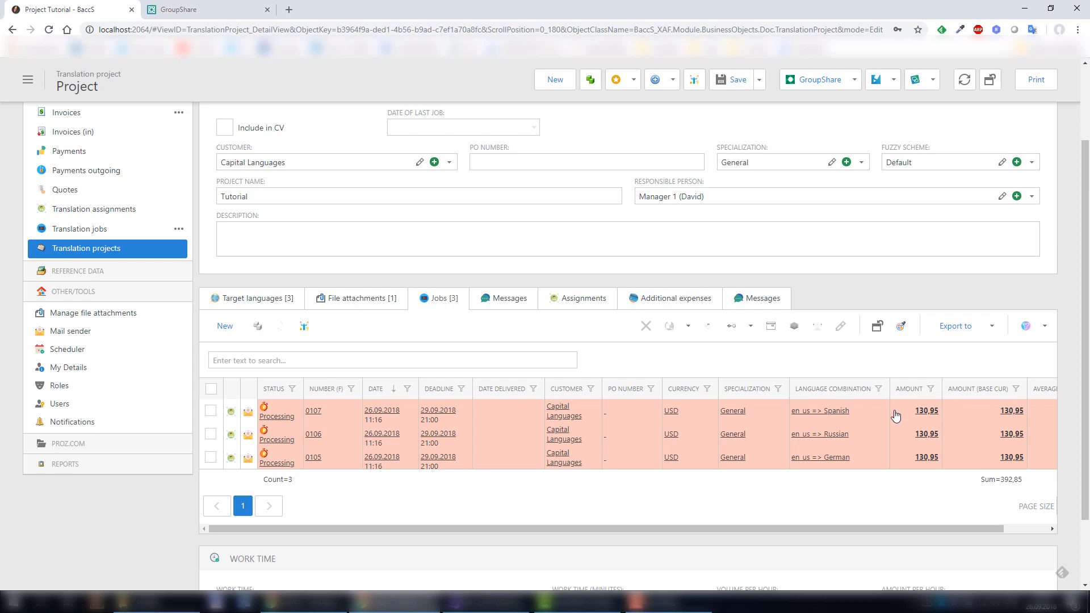
click(691, 414)
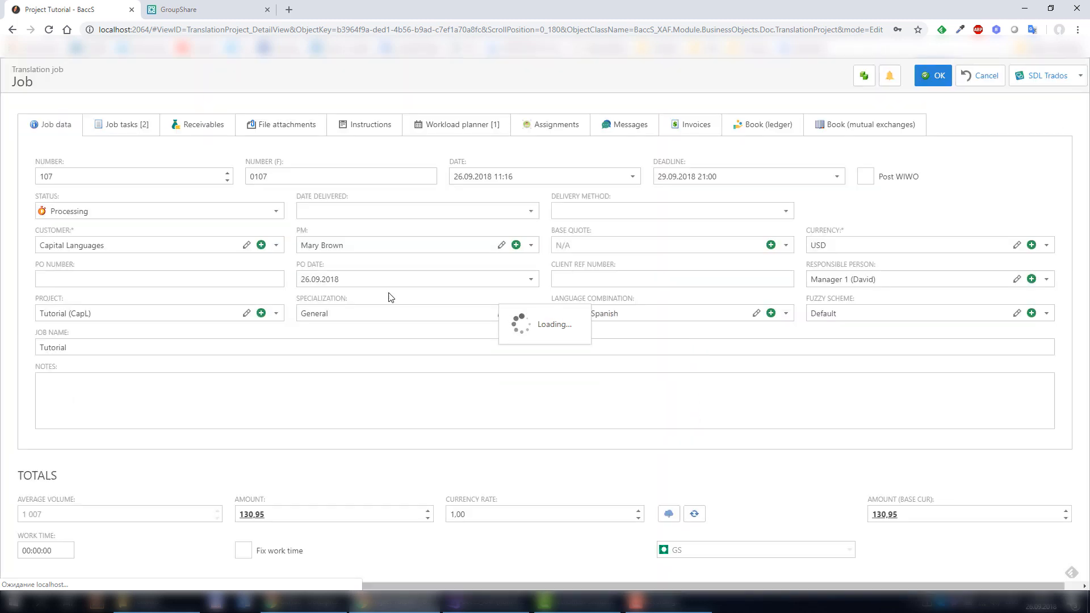
click(112, 127)
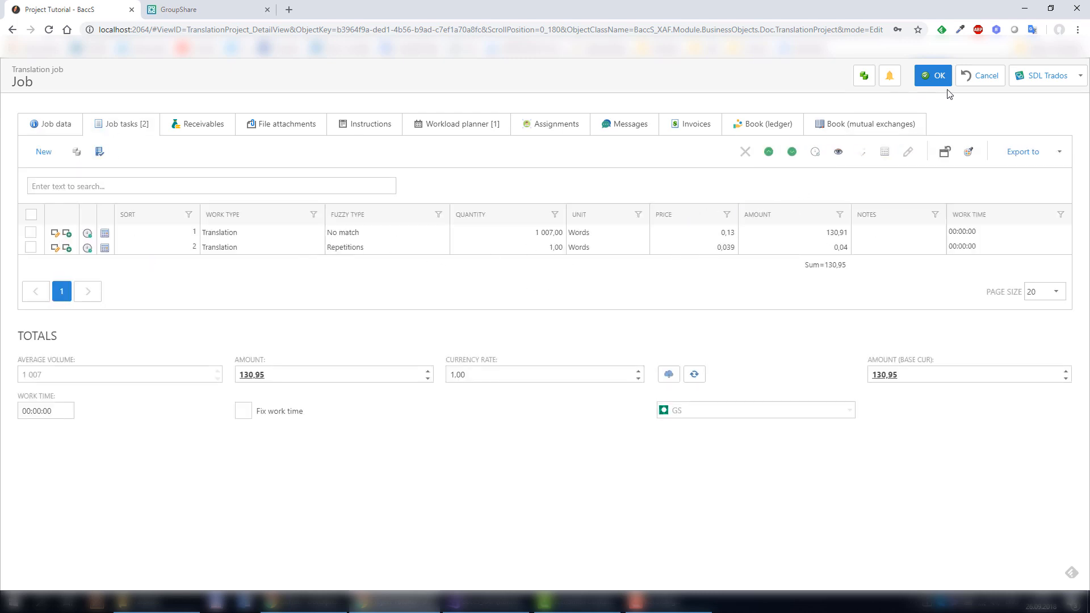
click(34, 128)
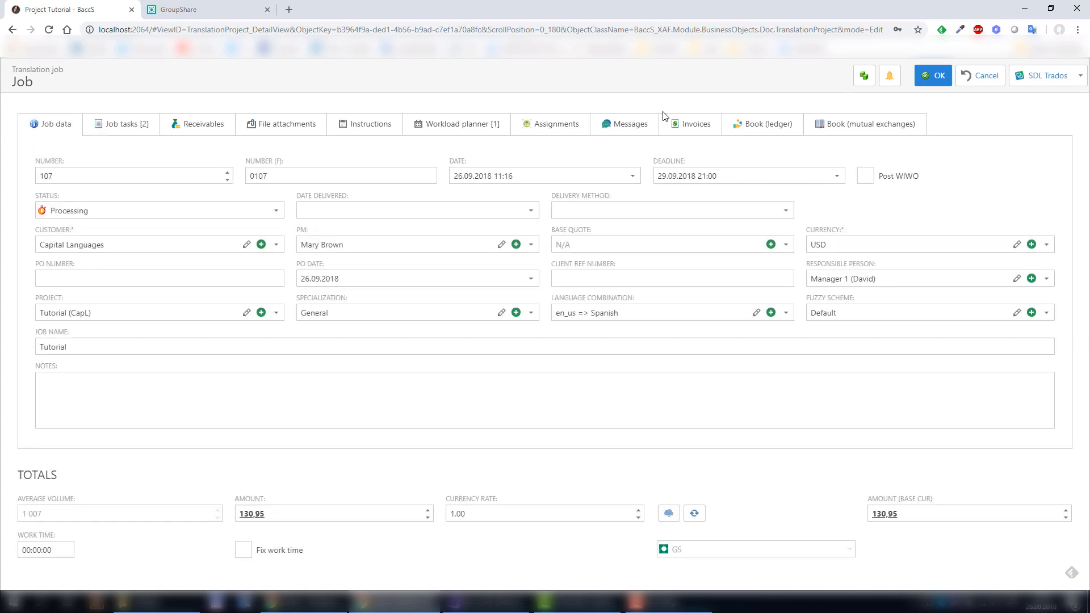
click(982, 76)
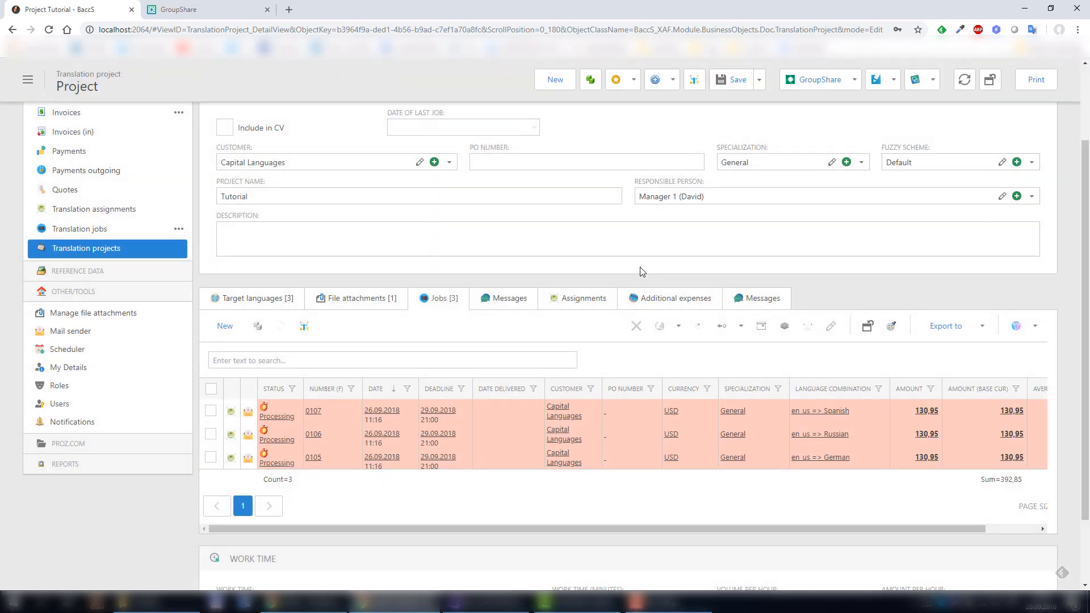
Step: Delete all of the project's jobs and save the project
click(211, 390)
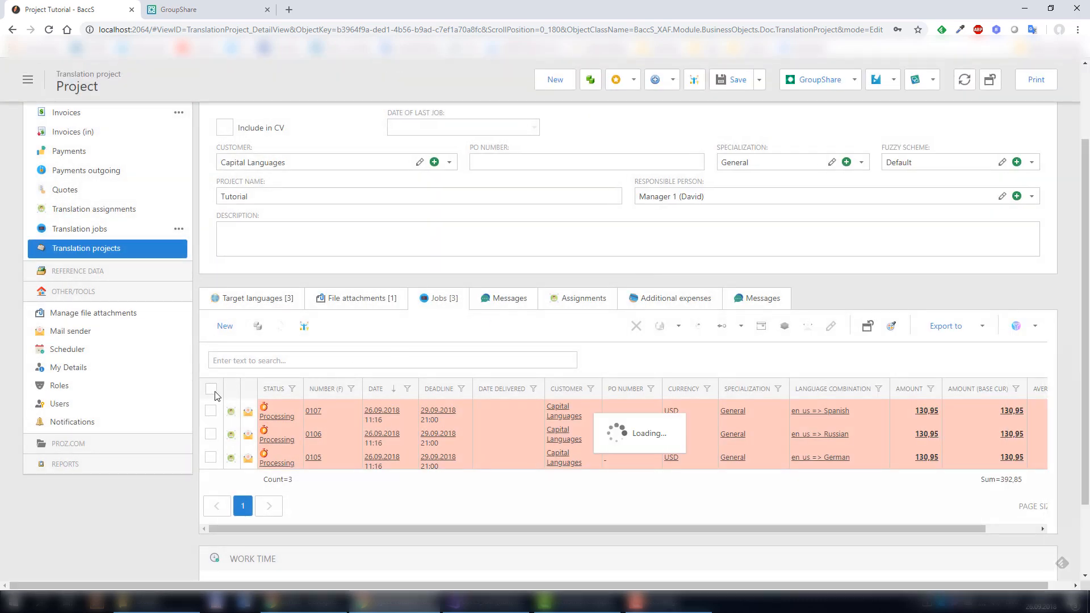
click(645, 327)
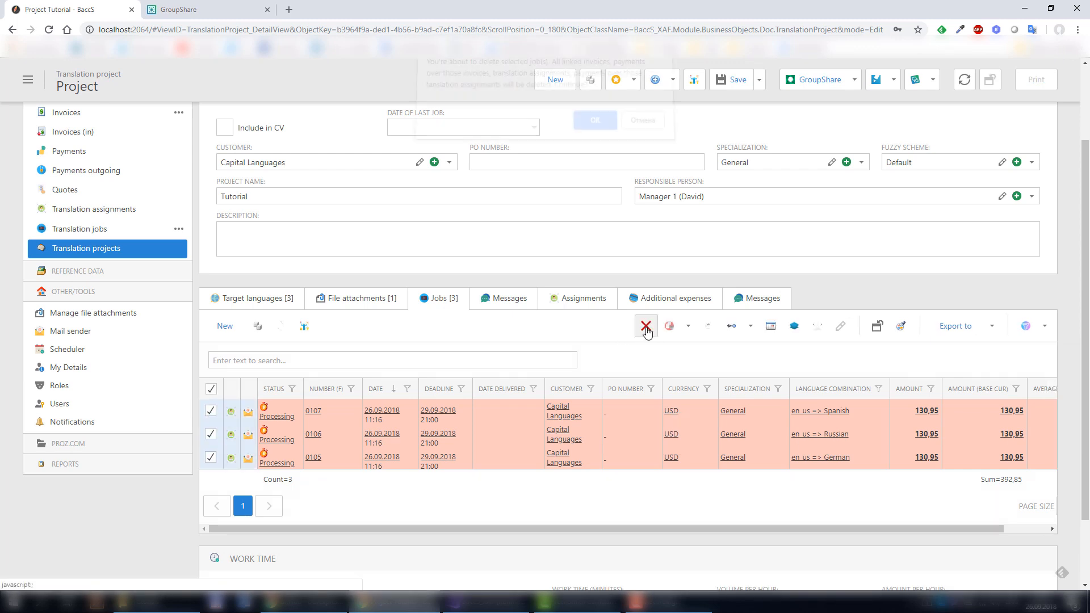
click(590, 130)
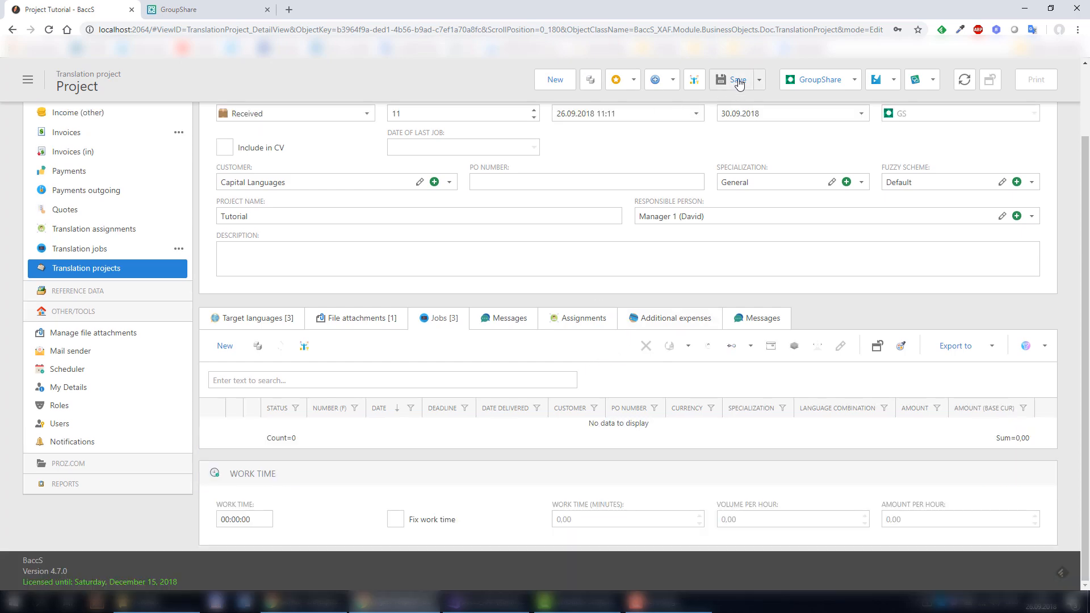
click(736, 81)
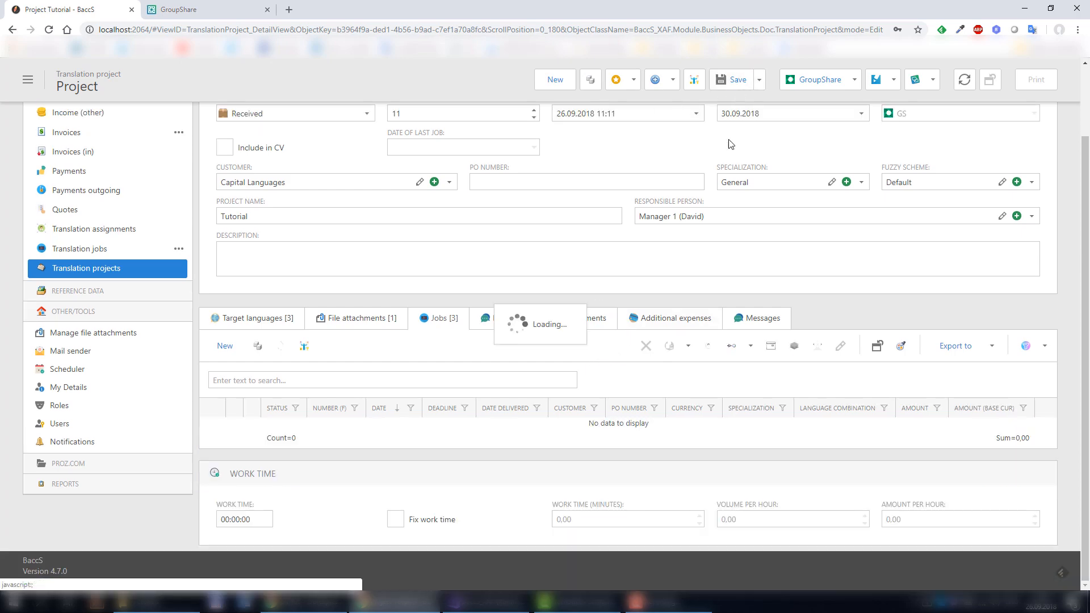
Step: Open the project management center for the Tutorial project and create jobs for German, Russian and Spanish
click(692, 81)
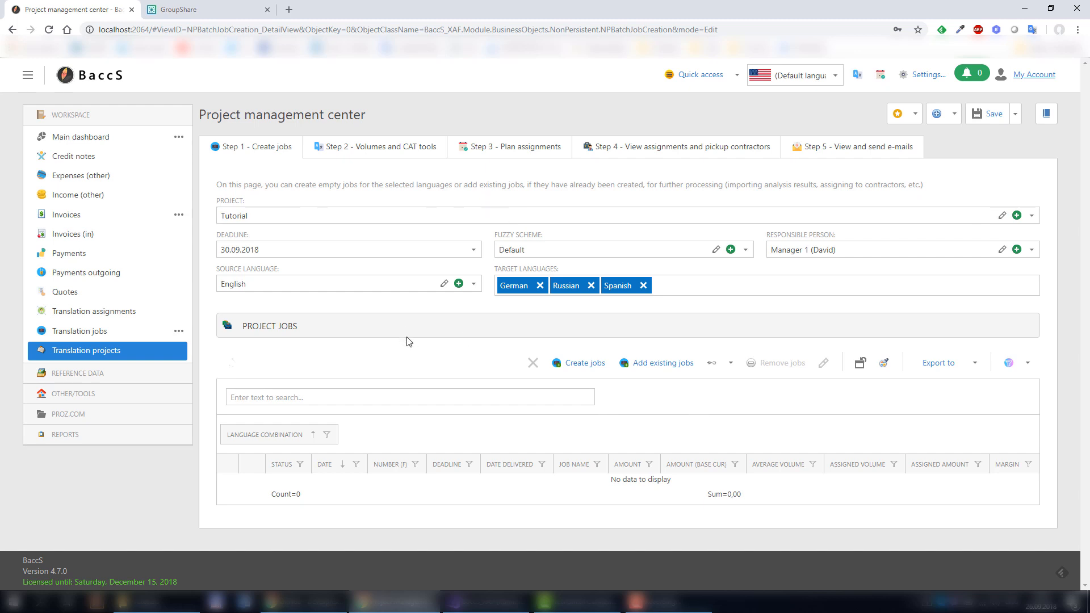
click(568, 366)
click(592, 107)
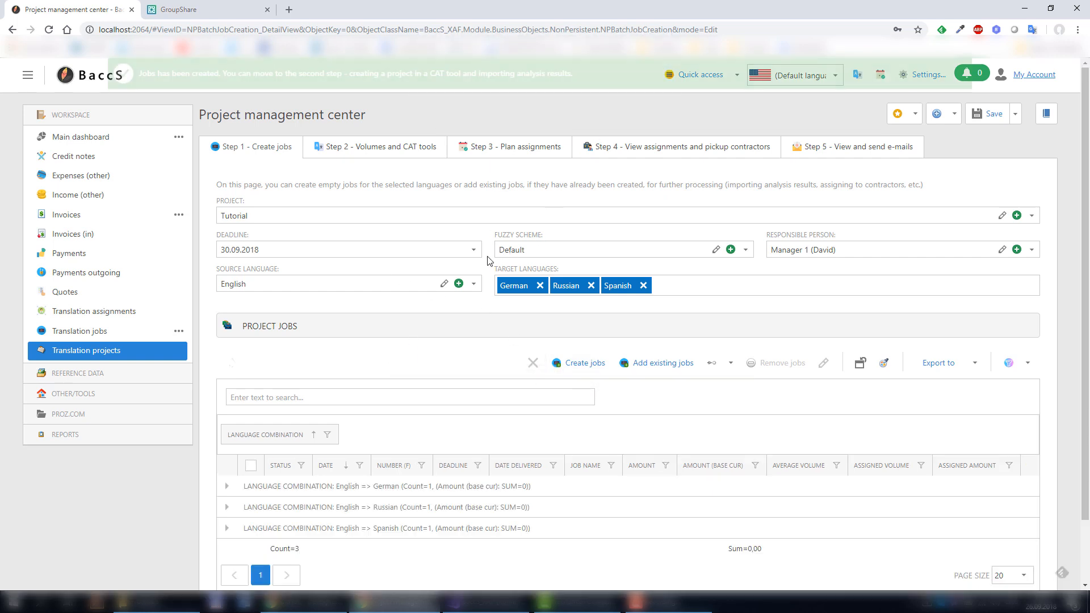
click(226, 488)
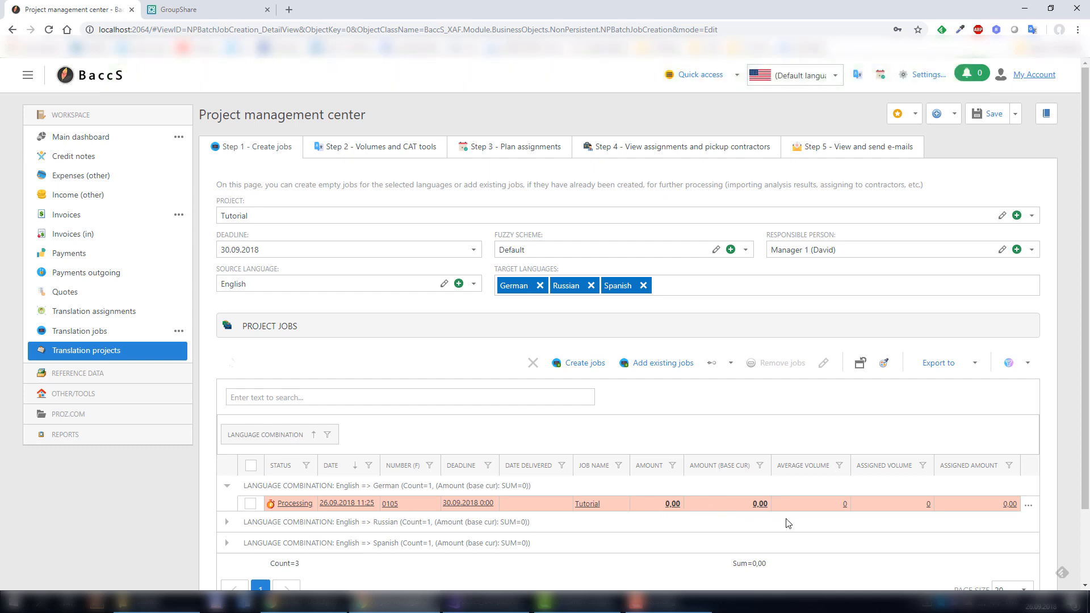
Step: Import the analysis from SDL GroupShare into the jobs and expand the German, Russian and Spanish job tasks
click(341, 152)
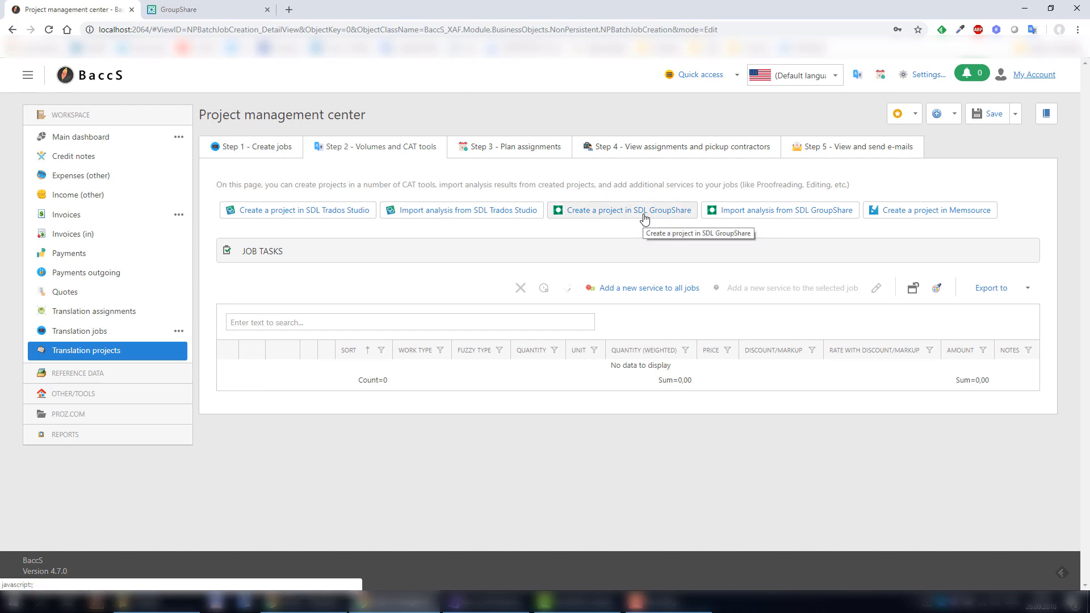
click(748, 214)
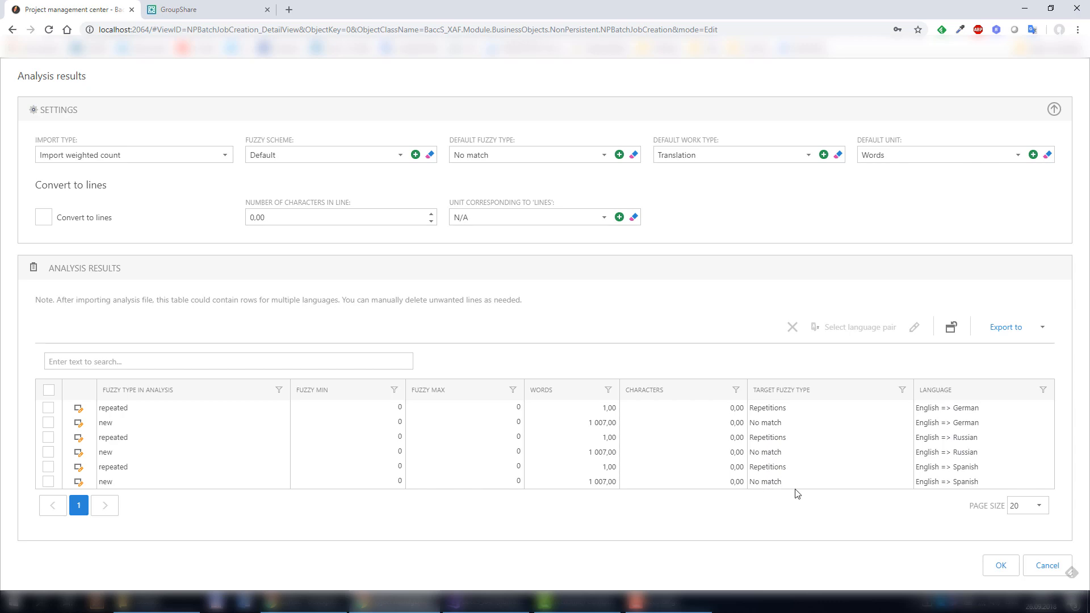
click(987, 566)
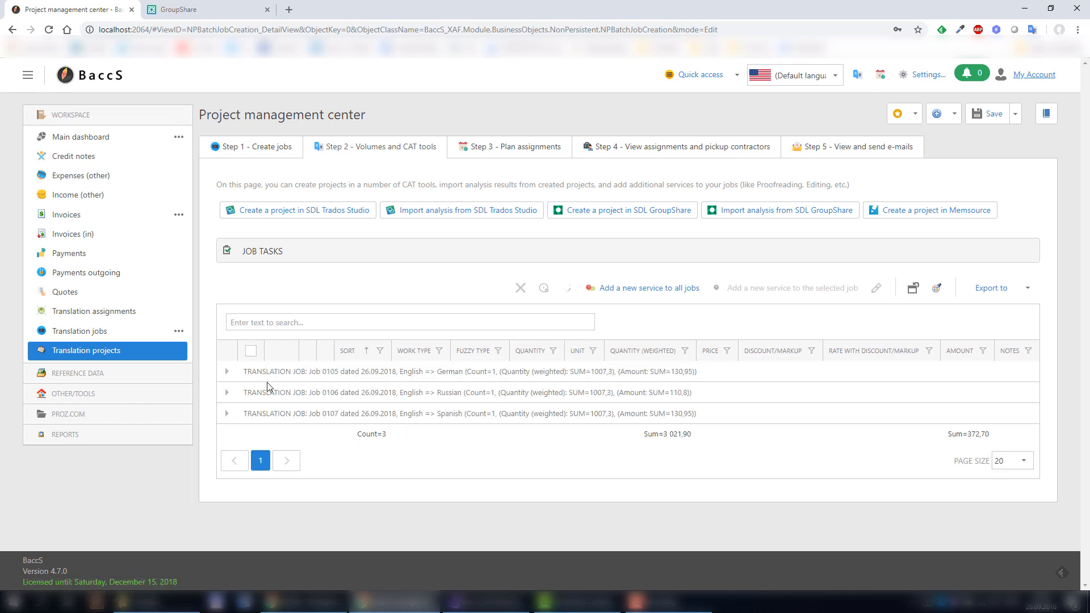
click(226, 372)
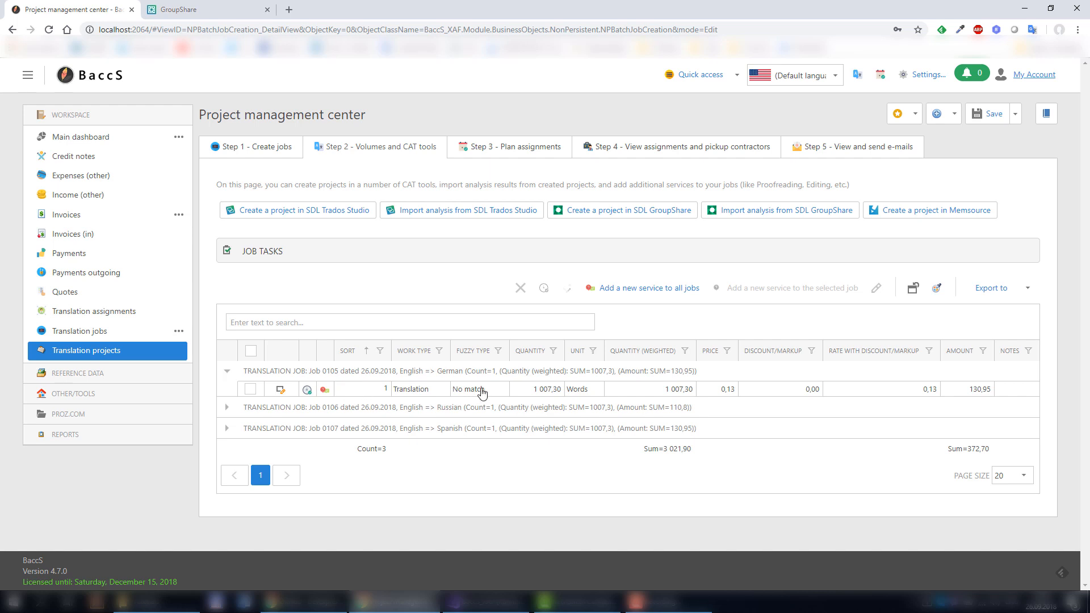
click(227, 412)
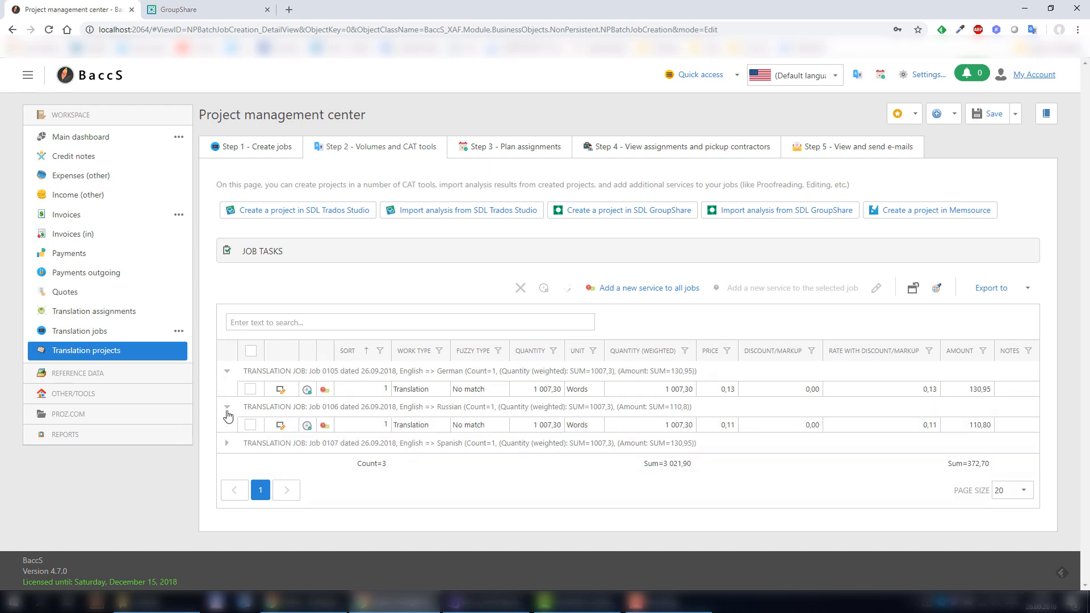
click(227, 445)
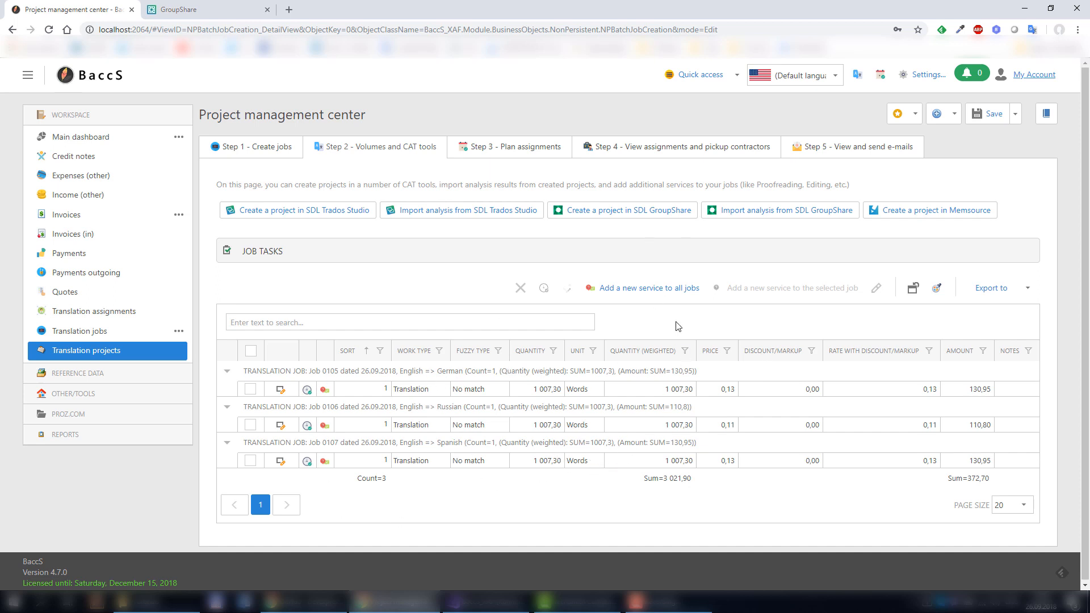
Step: Add a Proofreading service with quantity 1 and unit Hours to all jobs, and save
click(634, 290)
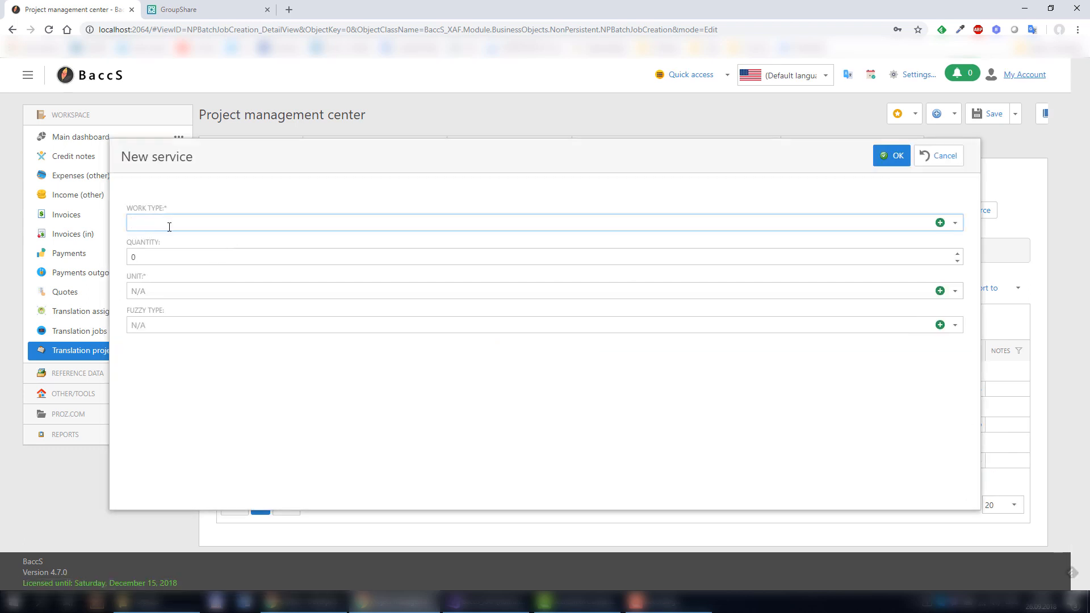
text(pro)
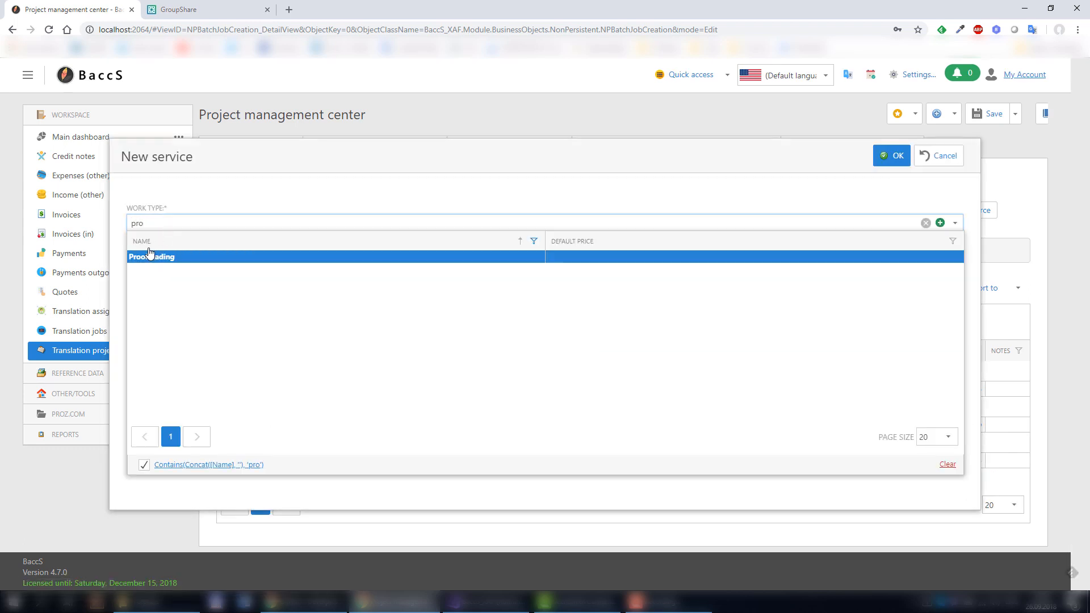
click(170, 256)
click(171, 256)
text(1)
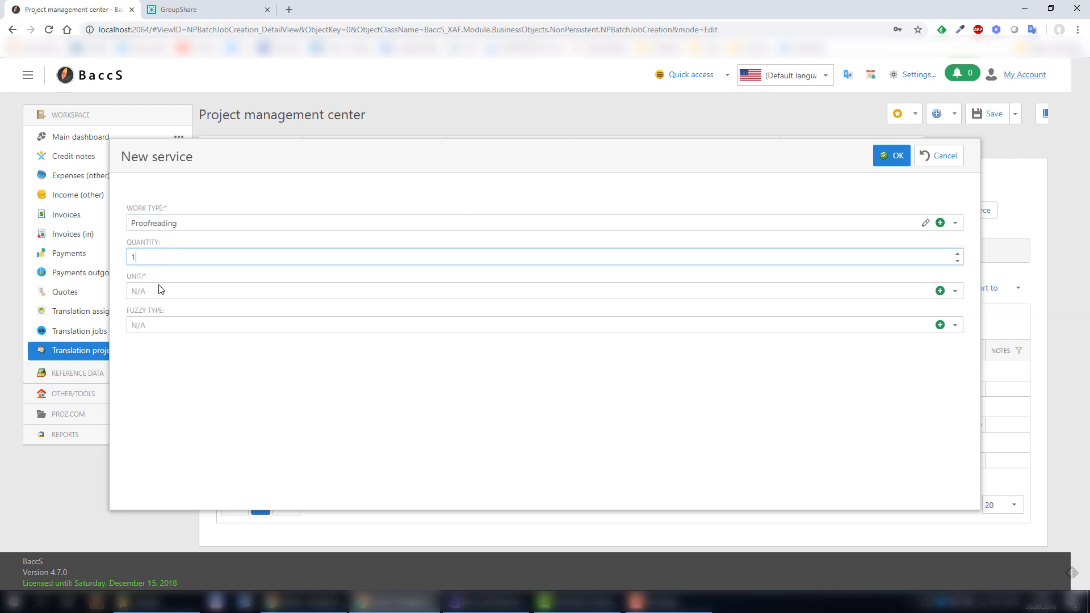
click(161, 289)
text(ho)
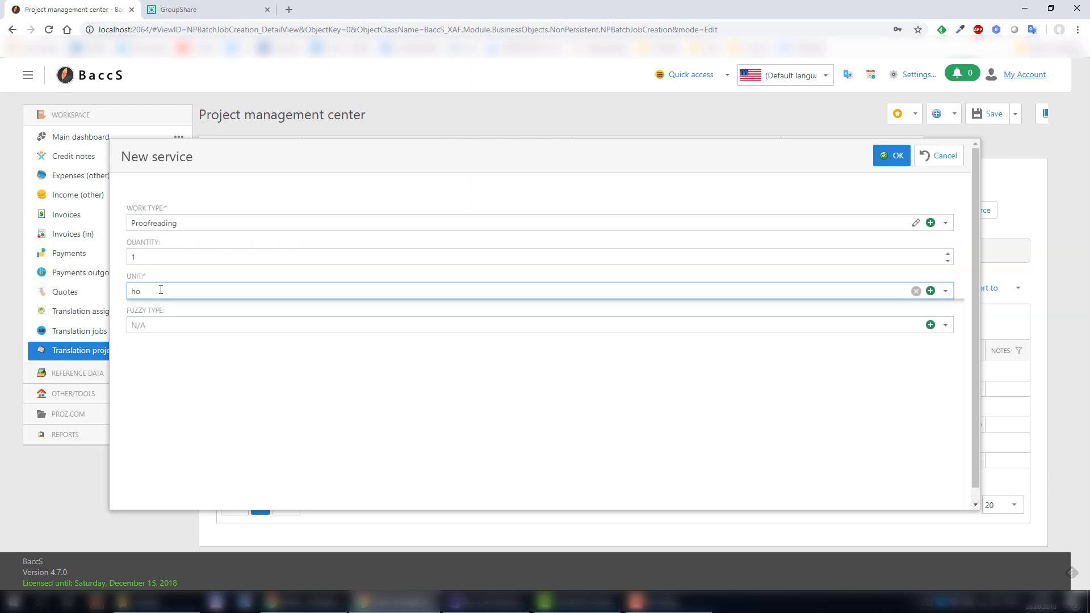
click(178, 323)
click(890, 155)
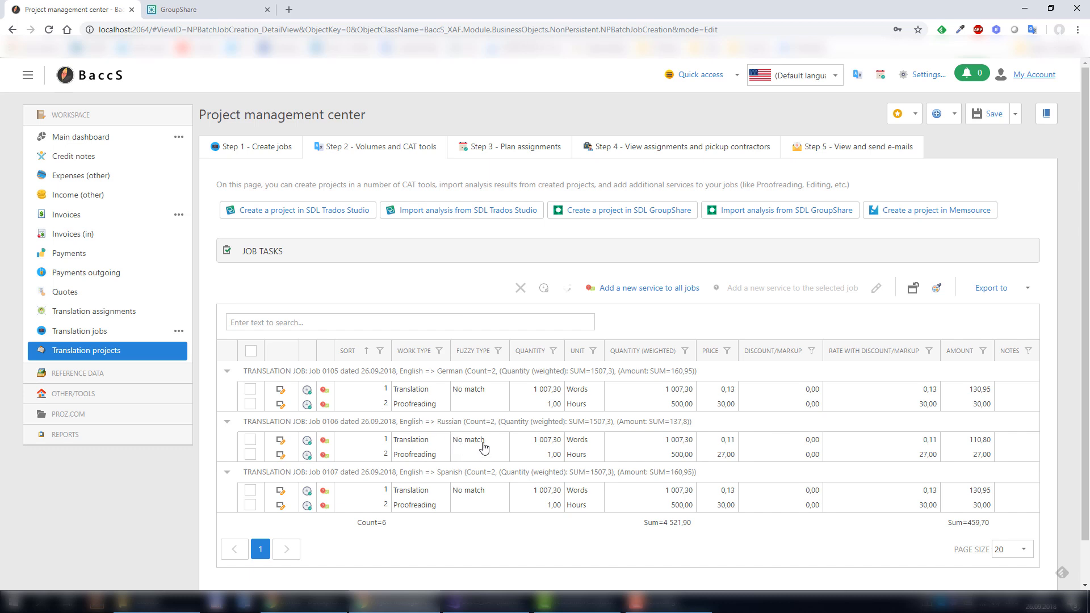
triple_click(954, 528)
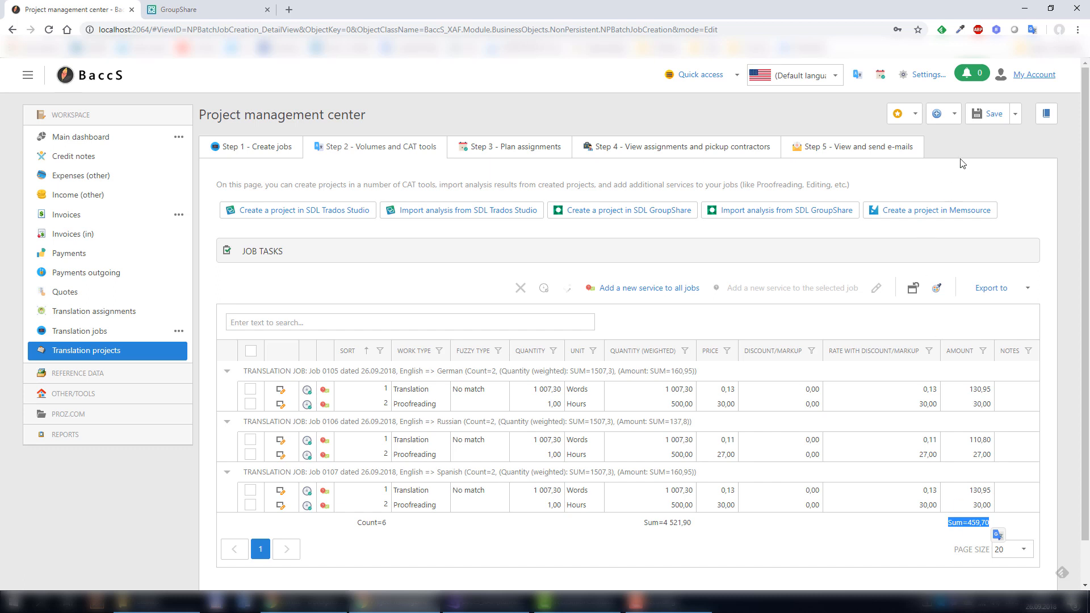
click(987, 114)
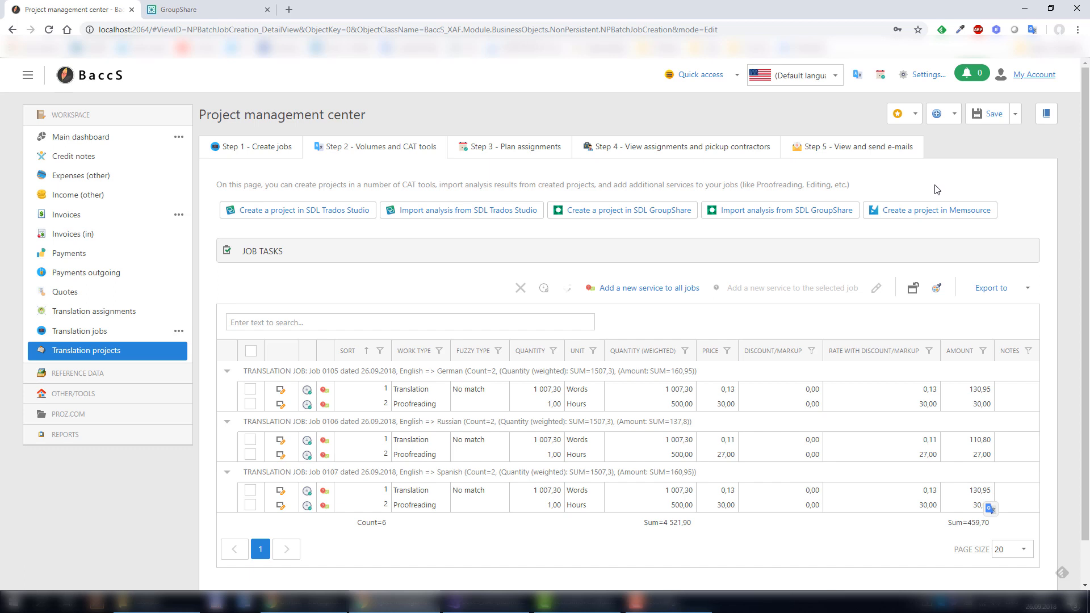
Step: Open the Contractors list in a new browser tab, select a freelancer, and examine the available GroupShare actions
click(71, 376)
middle_click(68, 412)
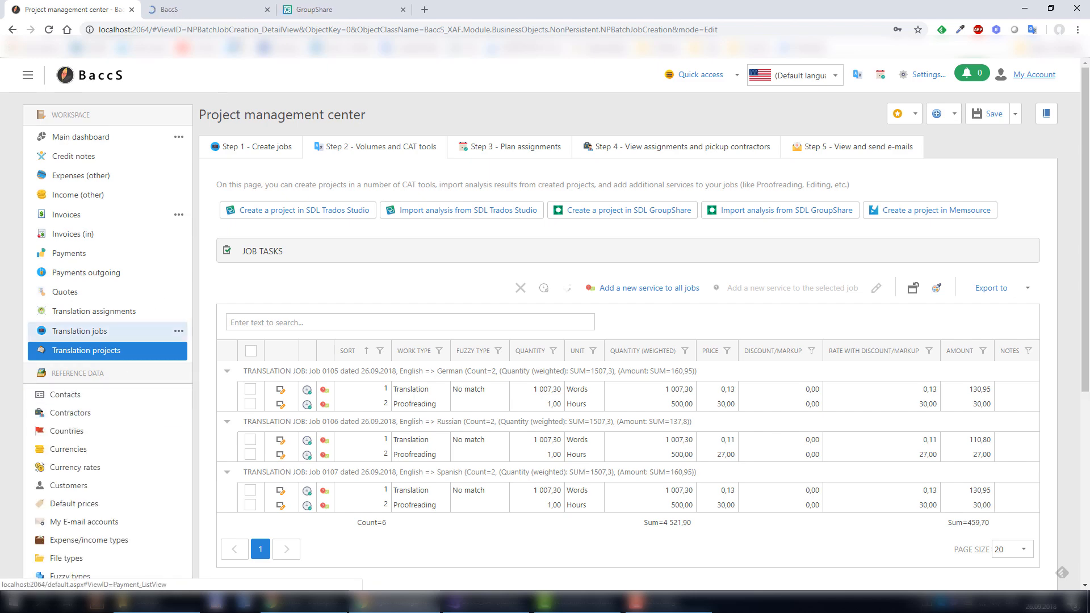
click(199, 6)
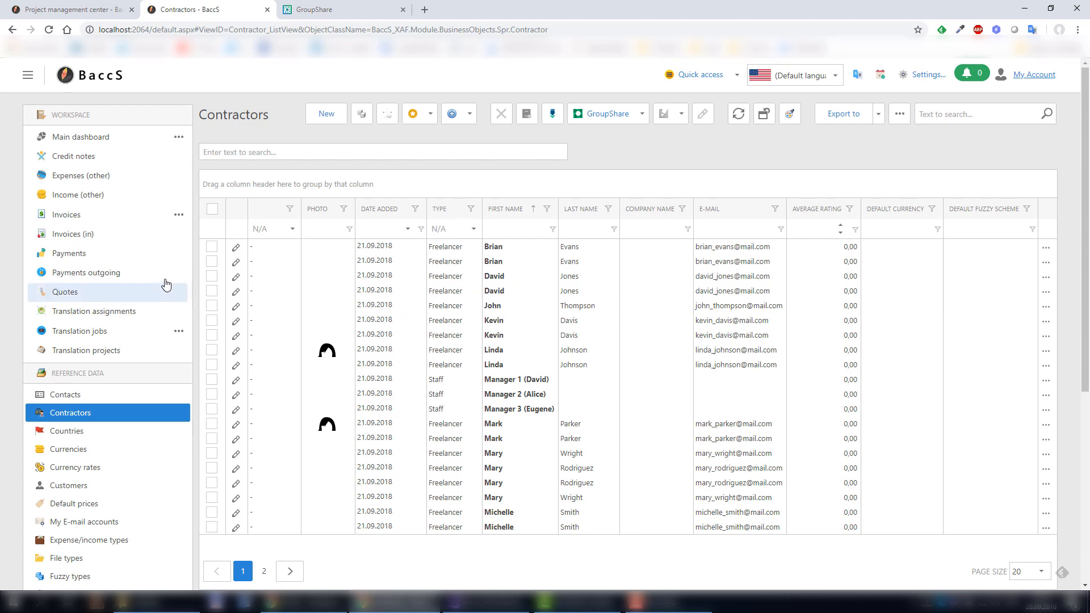
click(213, 278)
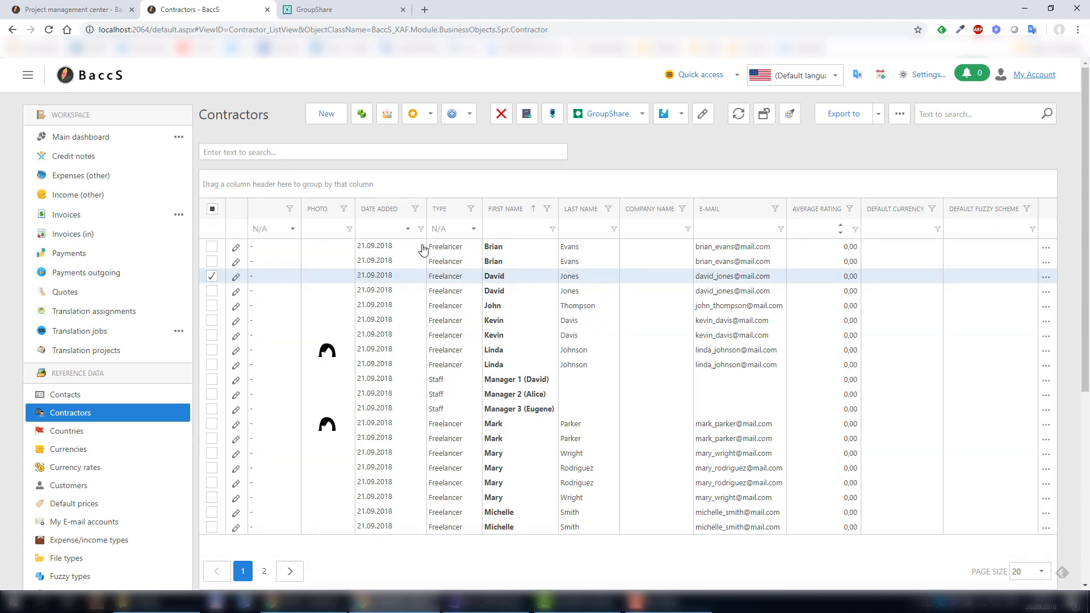
click(616, 115)
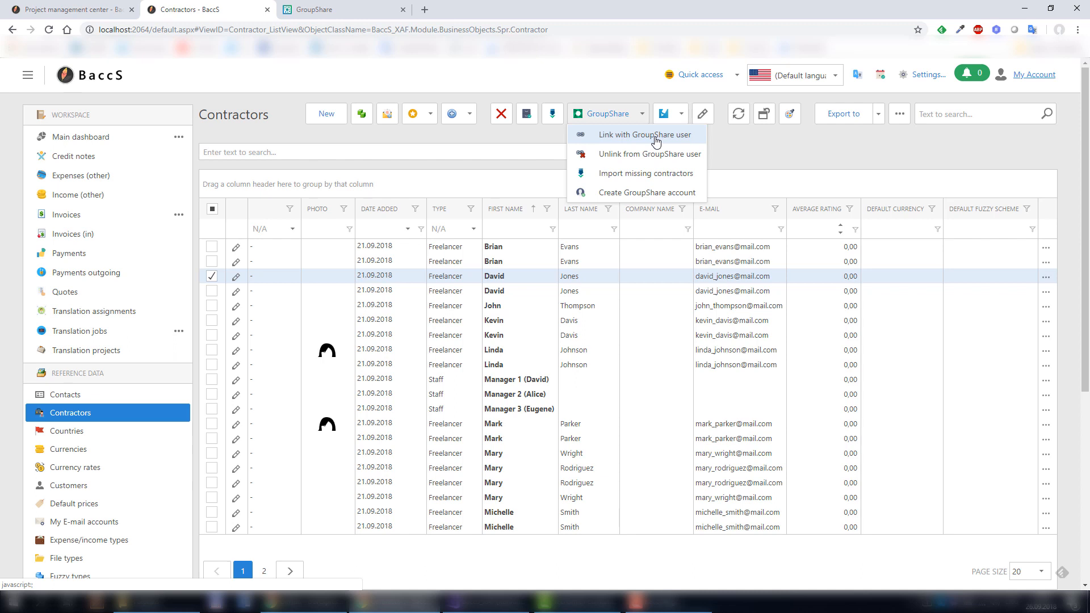
click(649, 182)
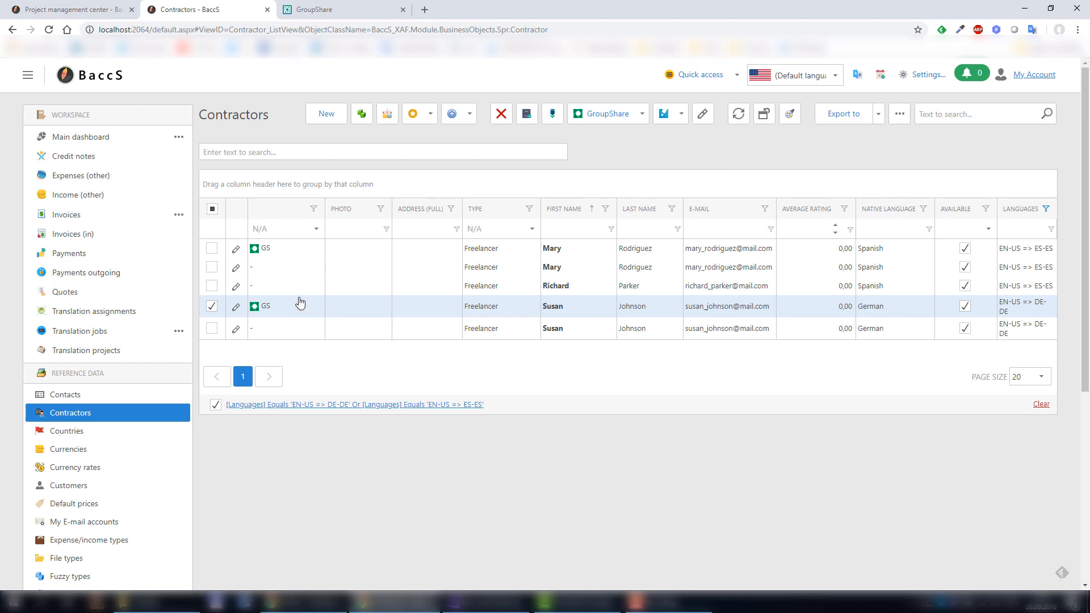
Step: Reopen the Tutorial project in the project management center and fill the planned assignments using the TransProof workflow
click(86, 350)
click(375, 213)
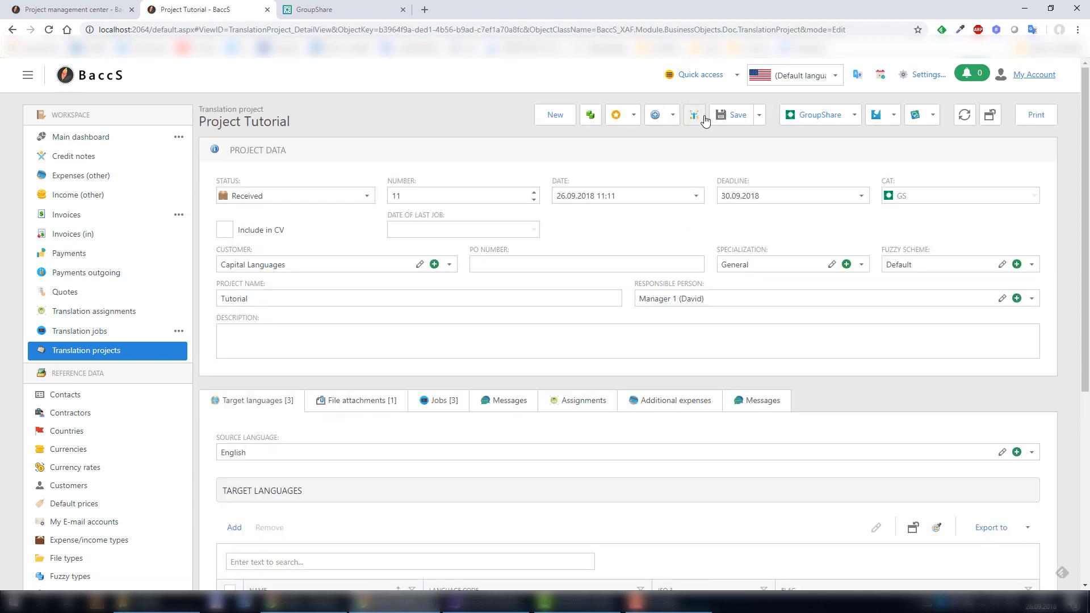
click(694, 115)
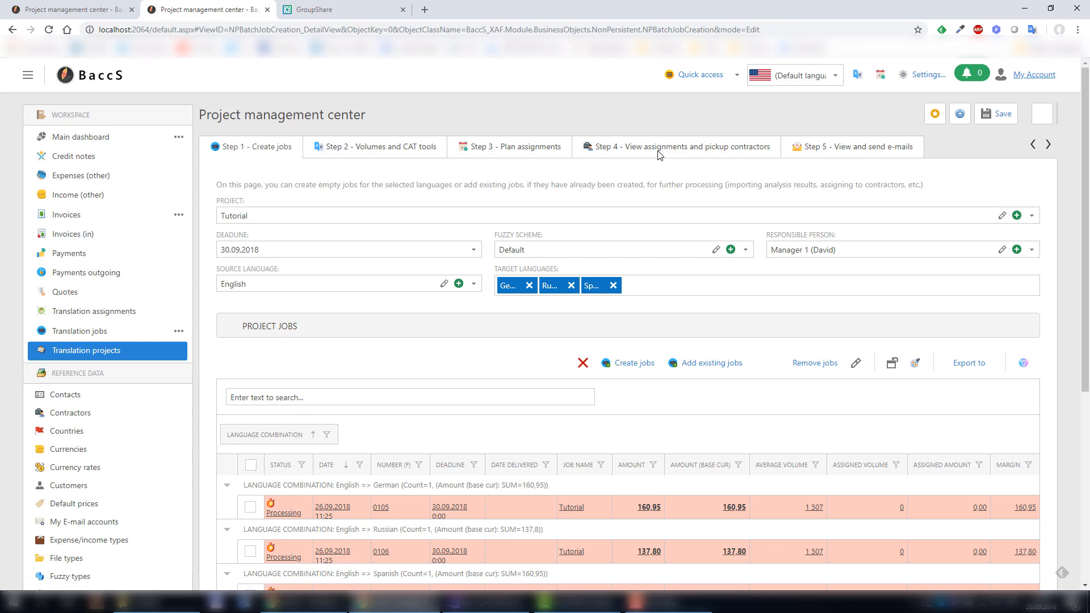
click(369, 148)
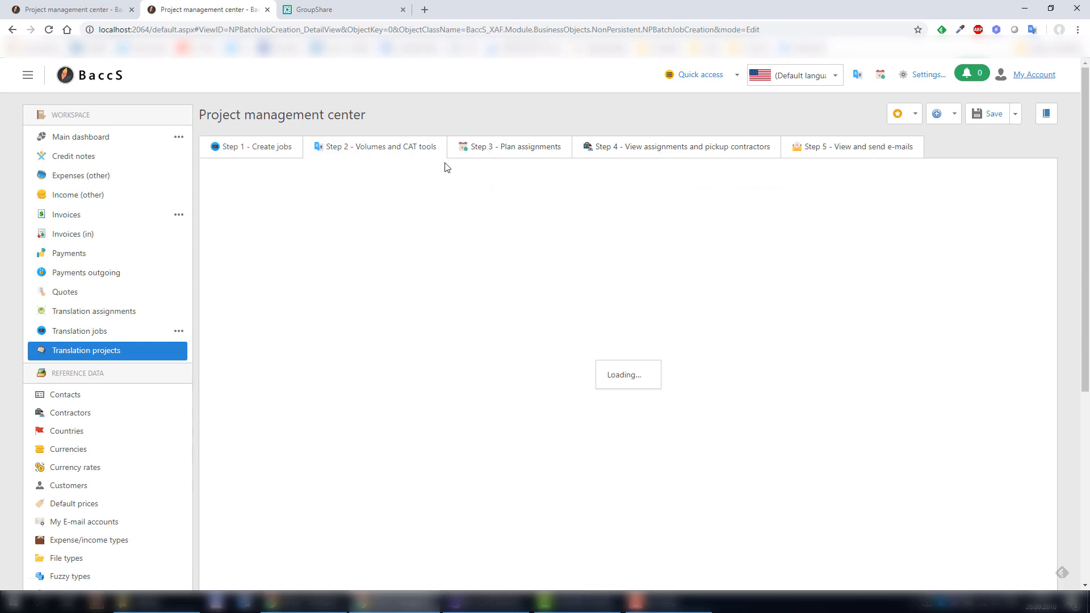
click(535, 148)
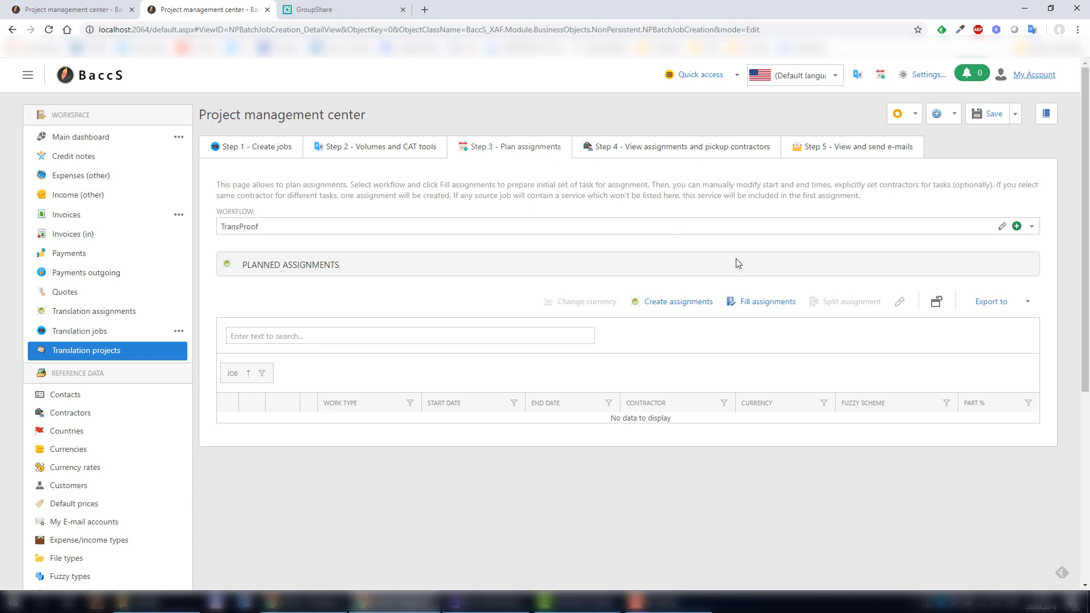
click(760, 302)
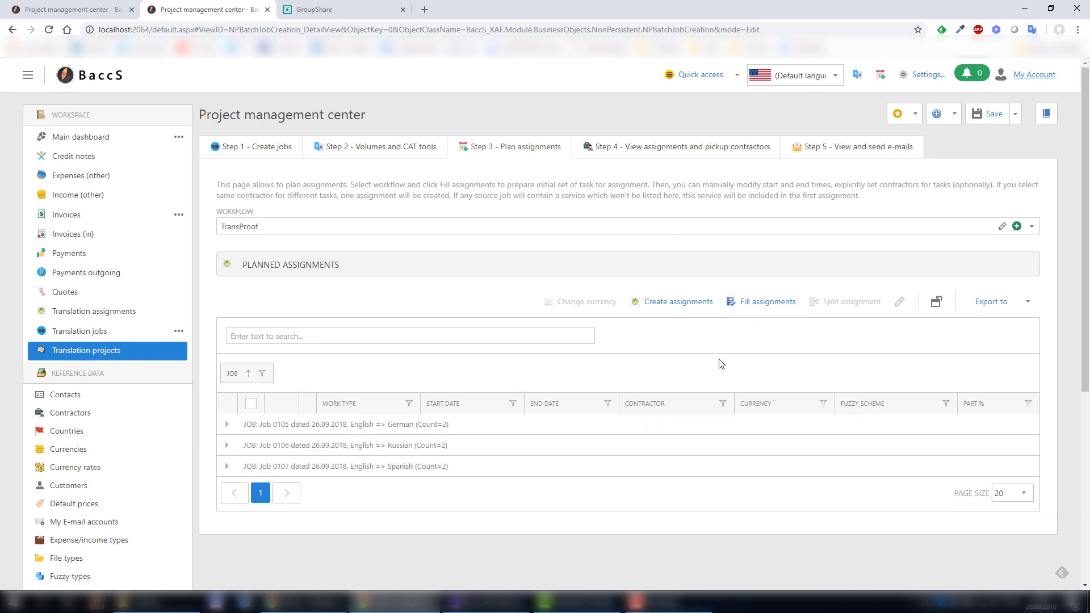
Step: Set the GroupShare-linked freelancer as contractor for the German job's planned Translation assignment
scroll(800, 361, down, 1)
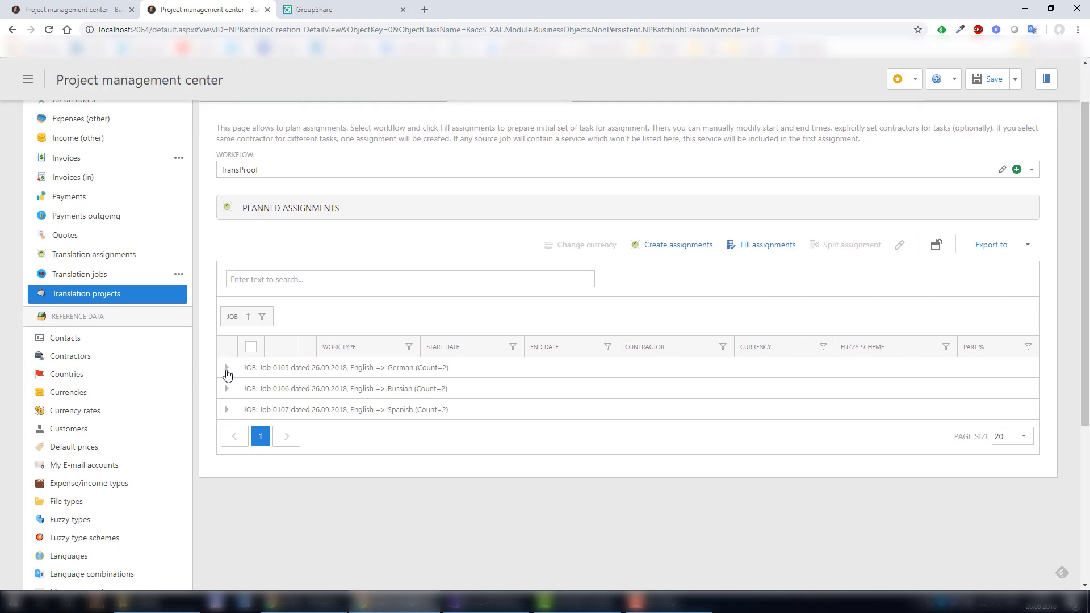
click(227, 368)
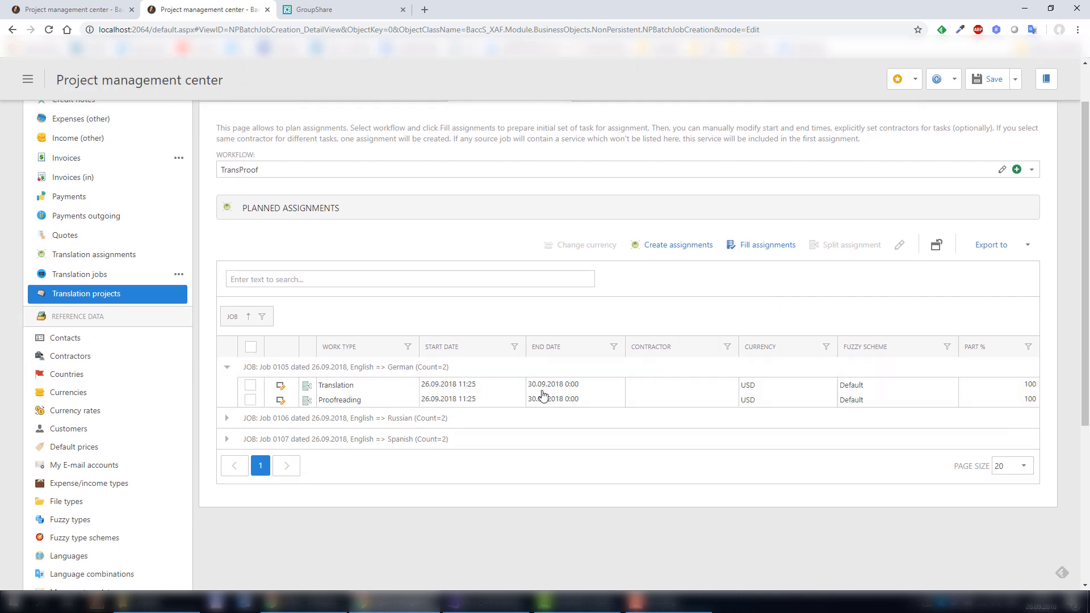
click(625, 389)
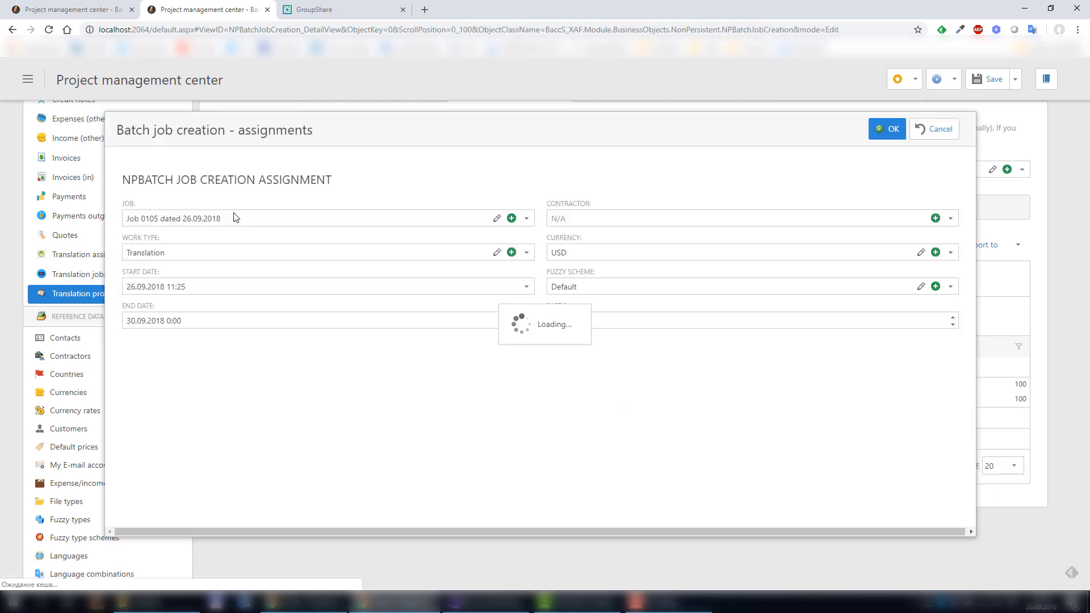
click(651, 216)
click(956, 219)
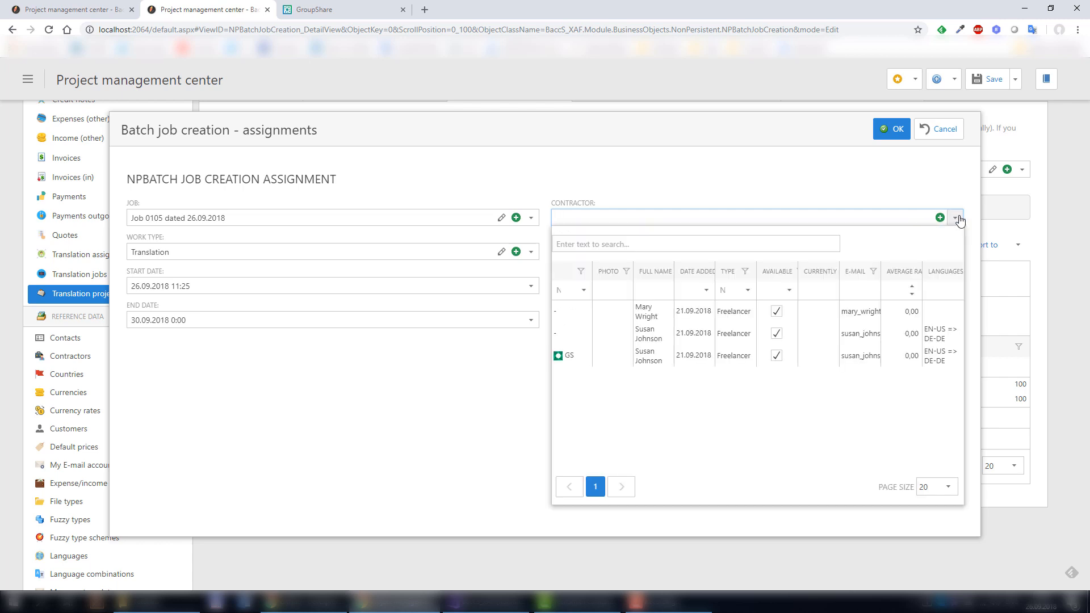
click(559, 357)
click(892, 129)
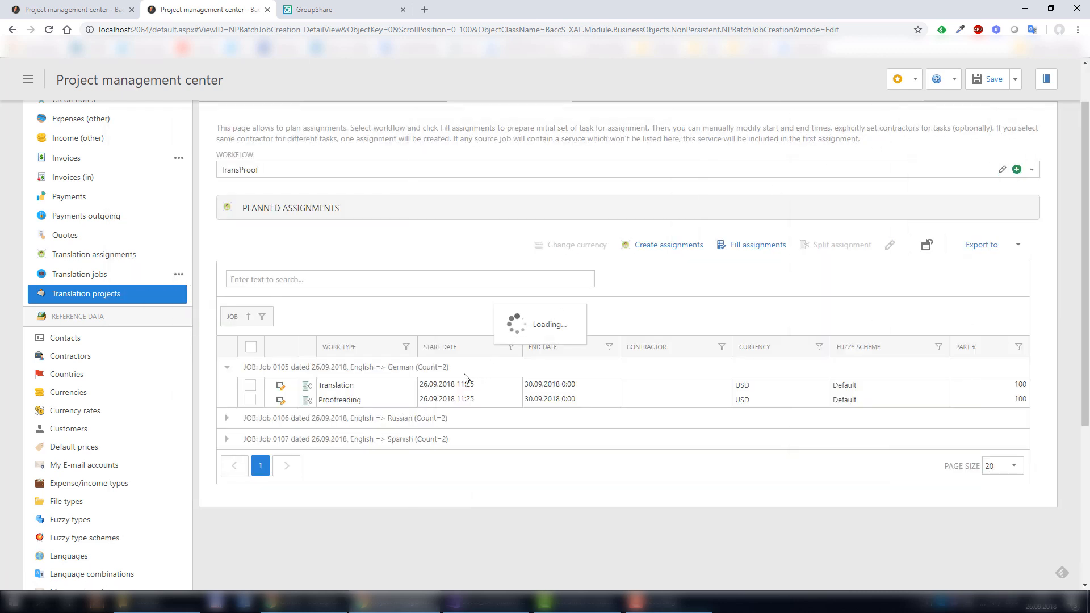
Step: Set the GroupShare-linked freelancer as contractor for the Russian job's planned Translation assignment
click(228, 421)
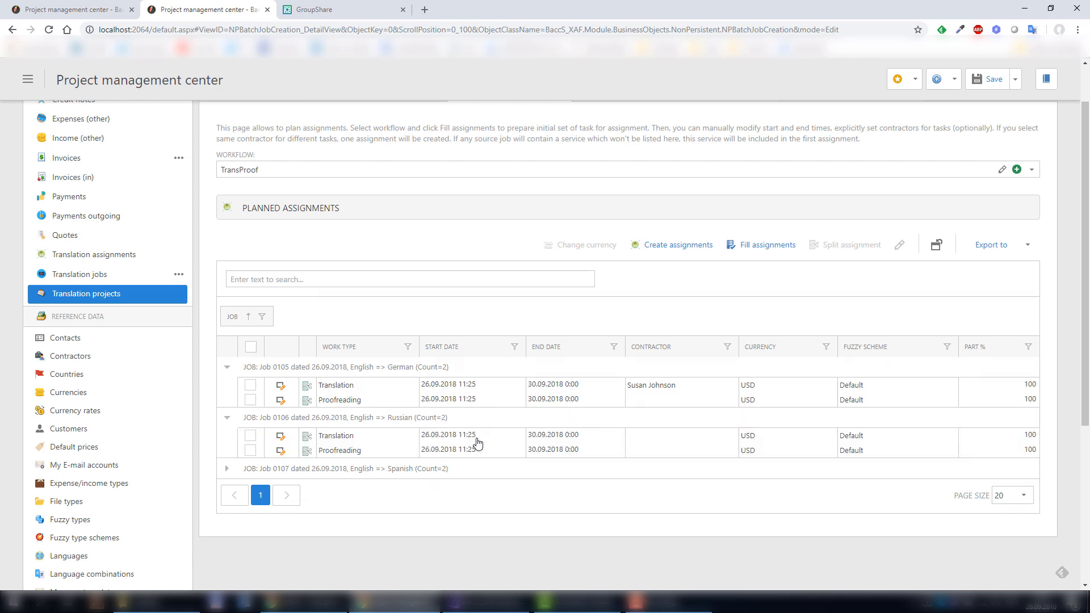
double_click(477, 442)
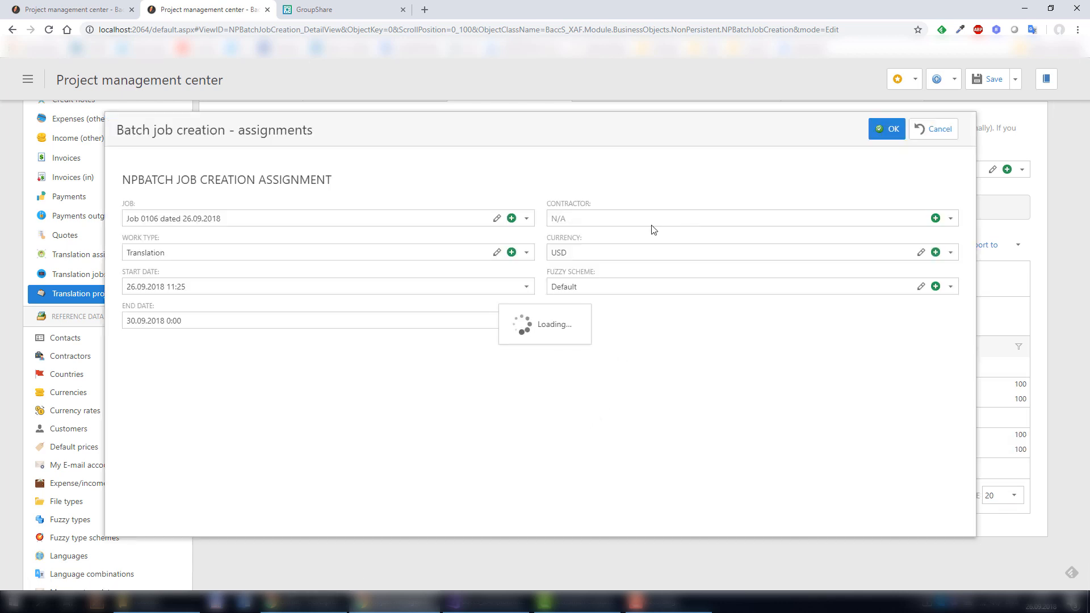
click(956, 219)
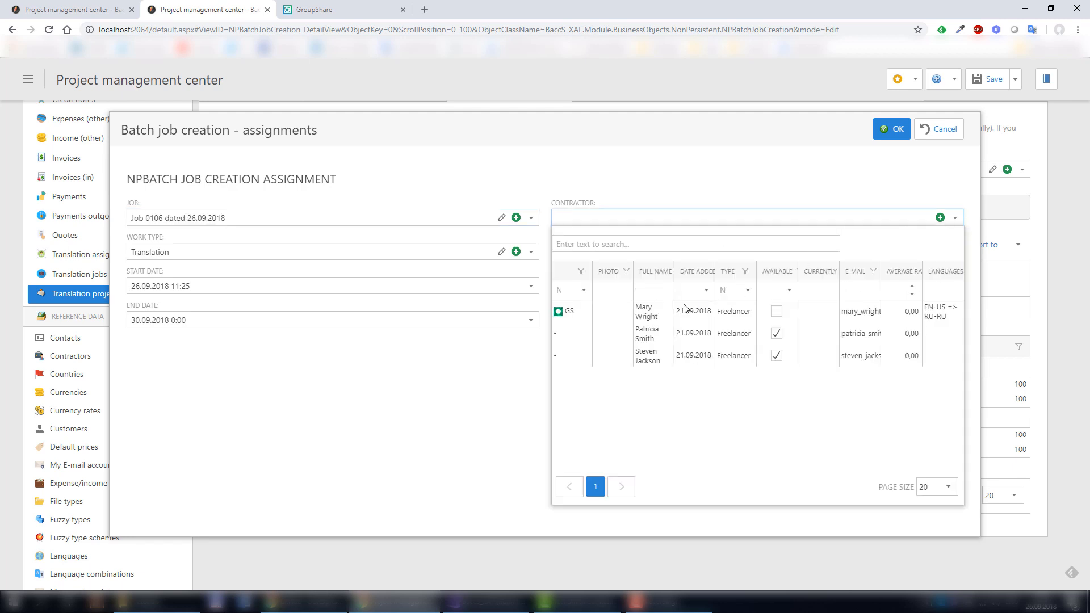
click(652, 317)
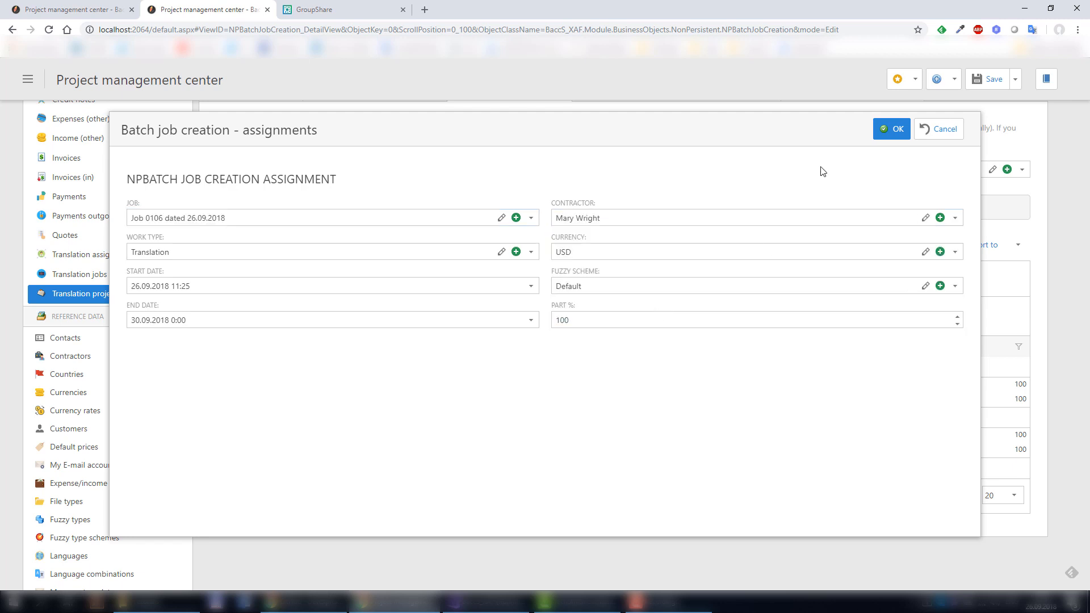
click(891, 129)
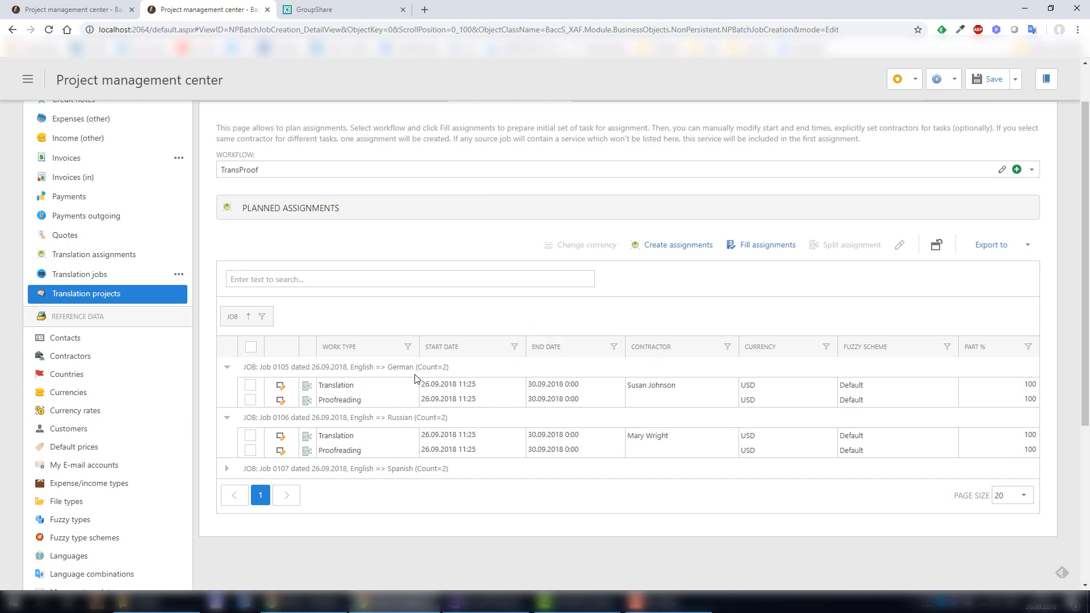
Step: Create the planned assignments, review them on the page for viewing assignments and picking contractors, and save
click(661, 251)
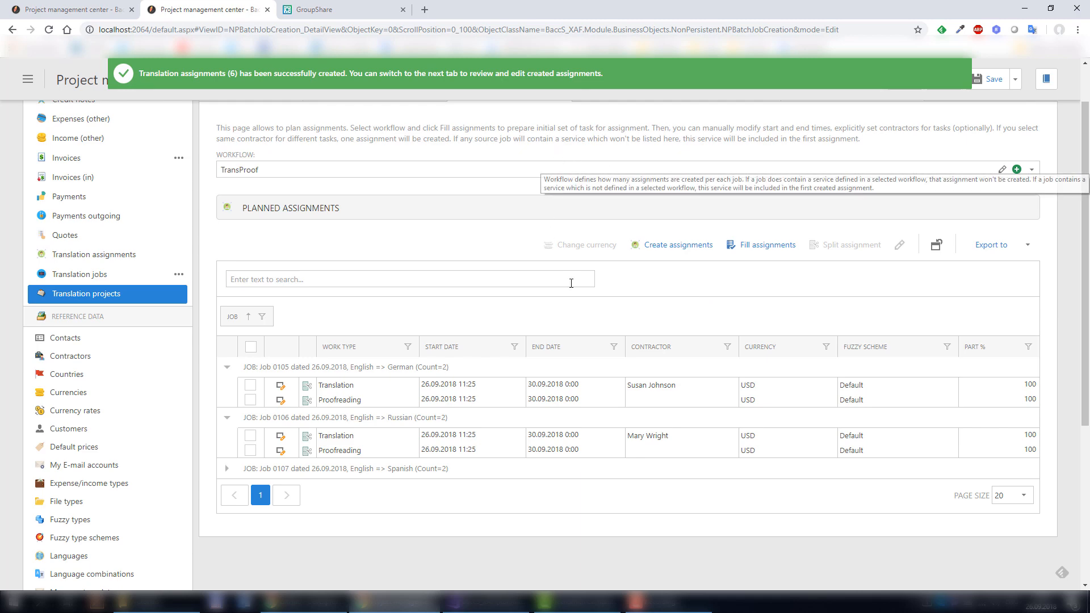
scroll(720, 308, up, 1)
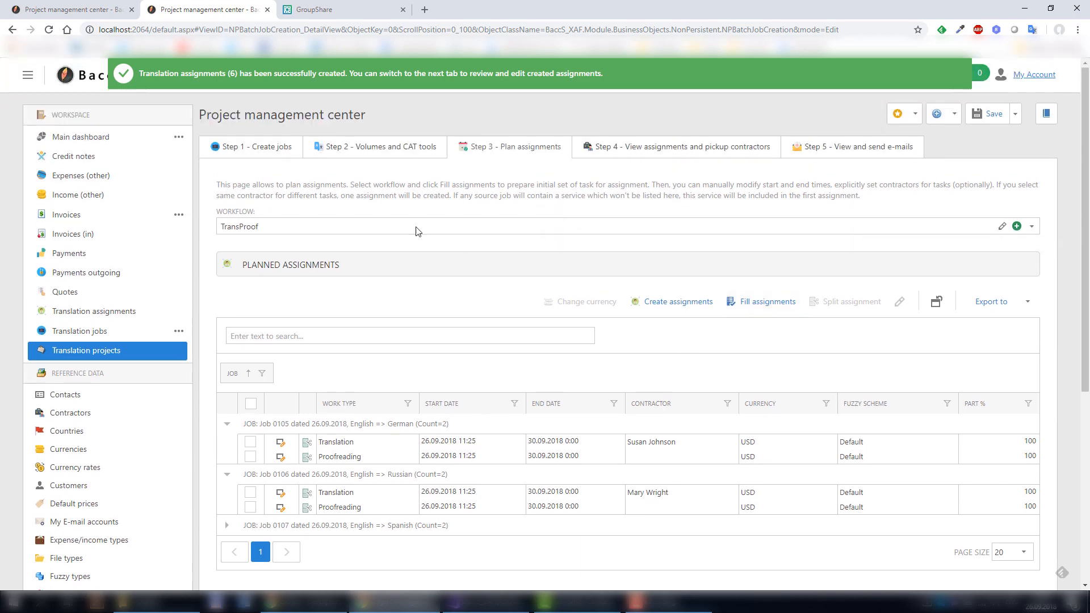
click(608, 147)
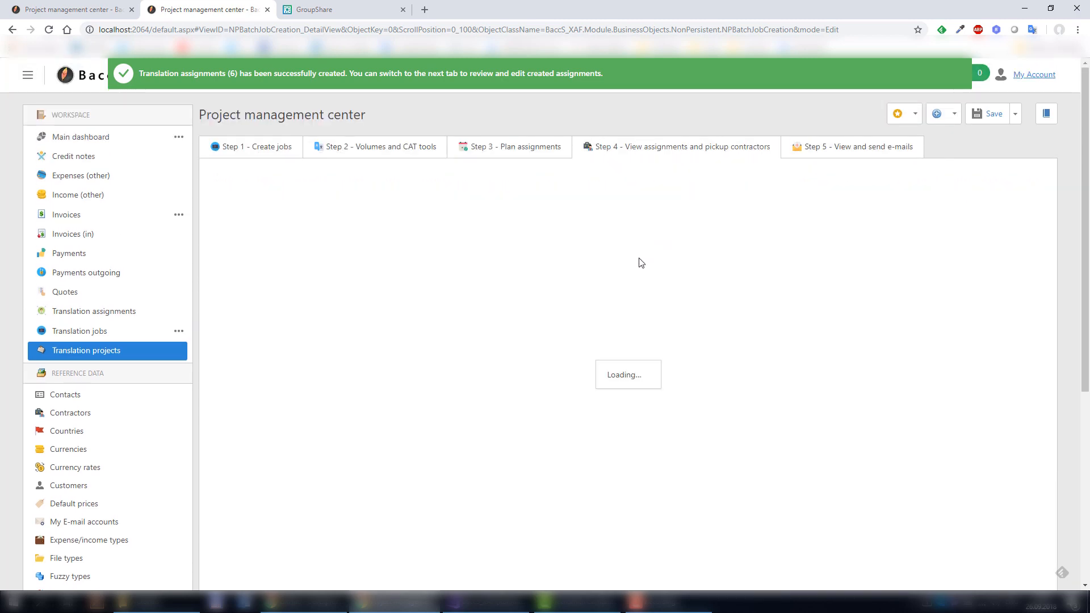
scroll(1016, 366, down, 2)
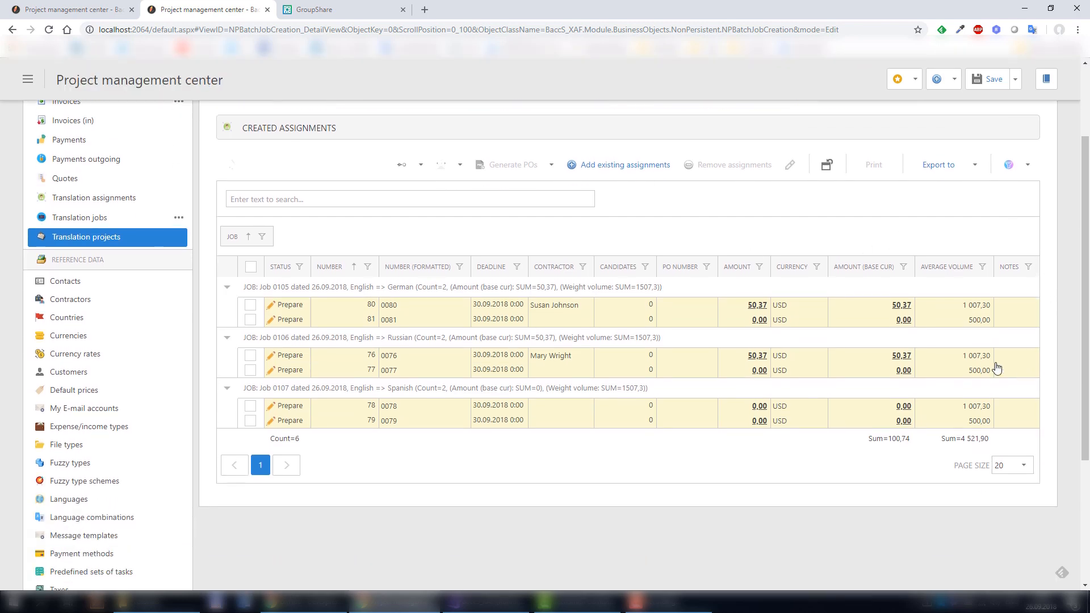
scroll(790, 208, up, 2)
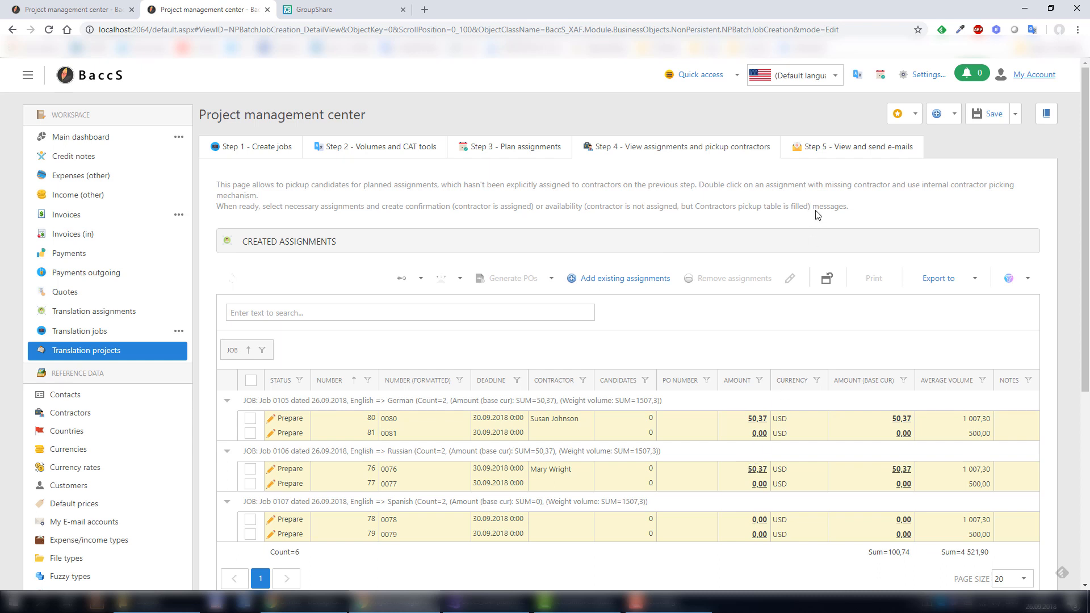
click(988, 114)
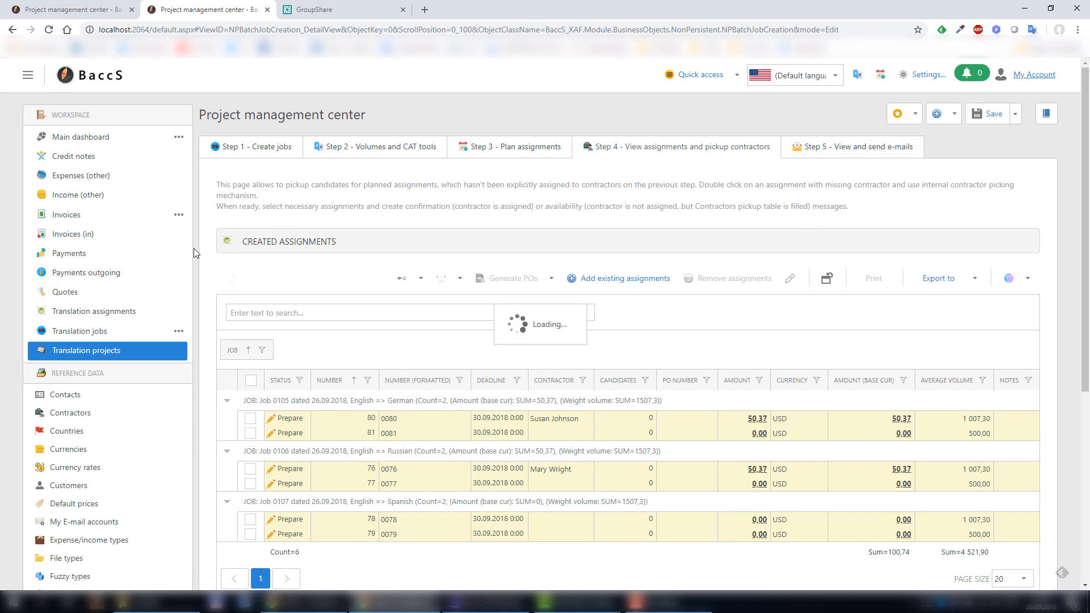
Step: Reopen the Tutorial project, apply the Translation phase through GroupShare phase management, and refresh the project in GroupShare
click(95, 353)
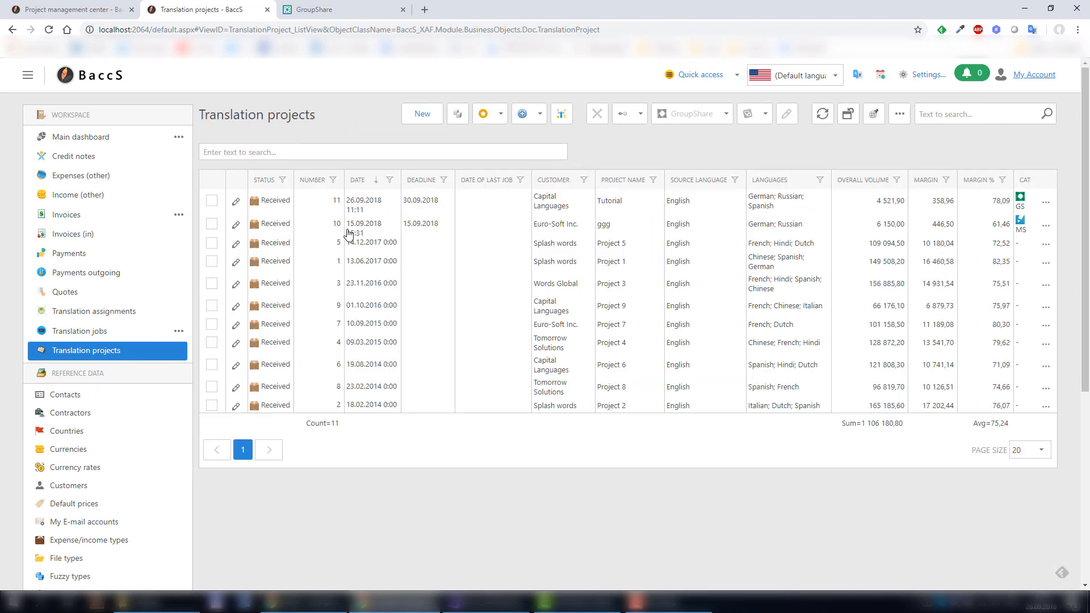
click(402, 207)
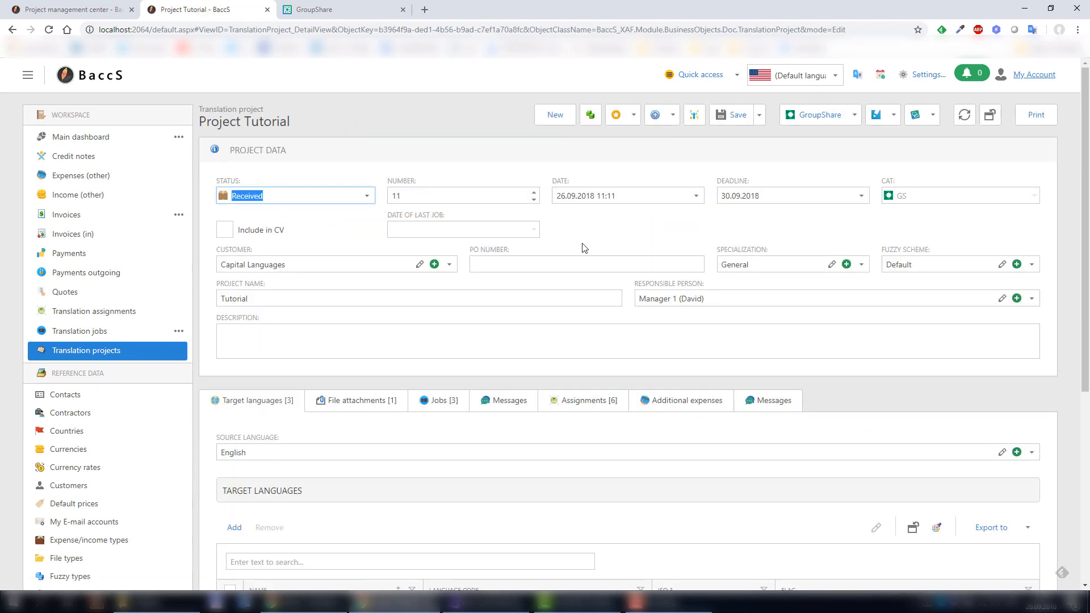
click(816, 116)
click(812, 199)
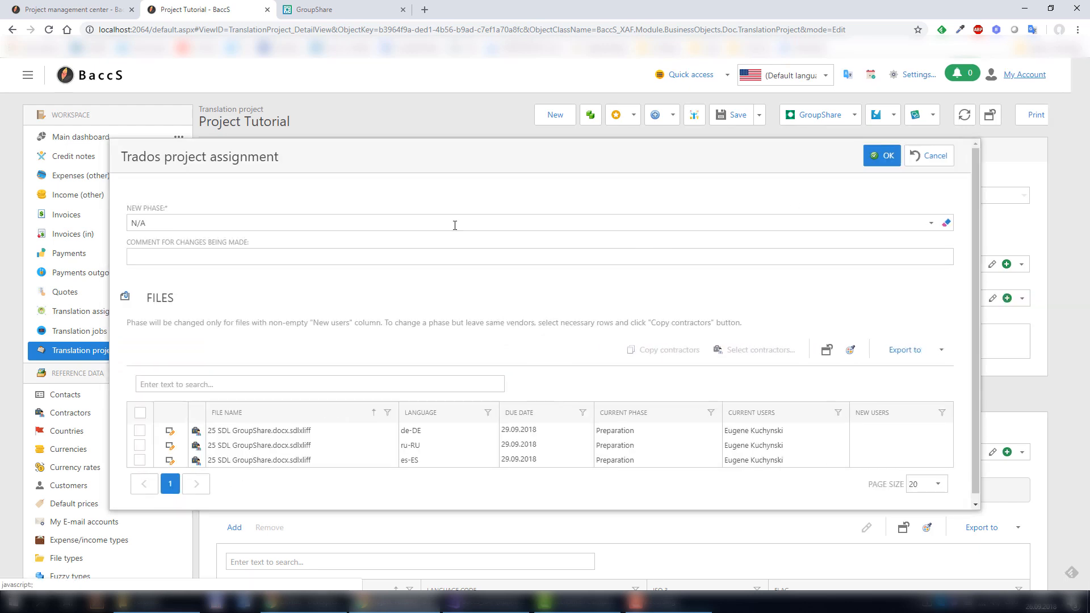
click(931, 223)
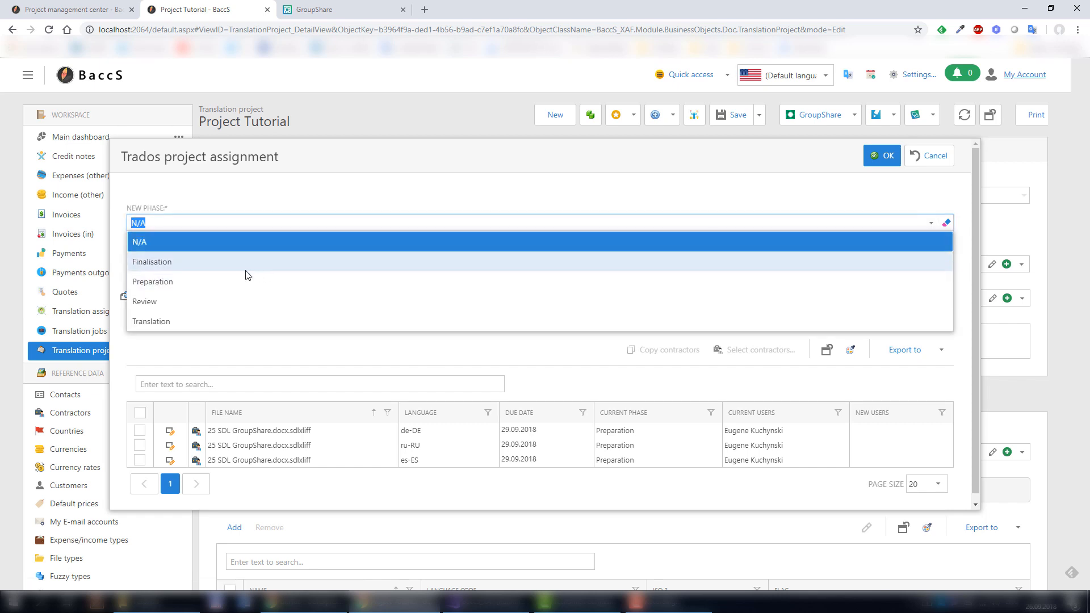
click(152, 322)
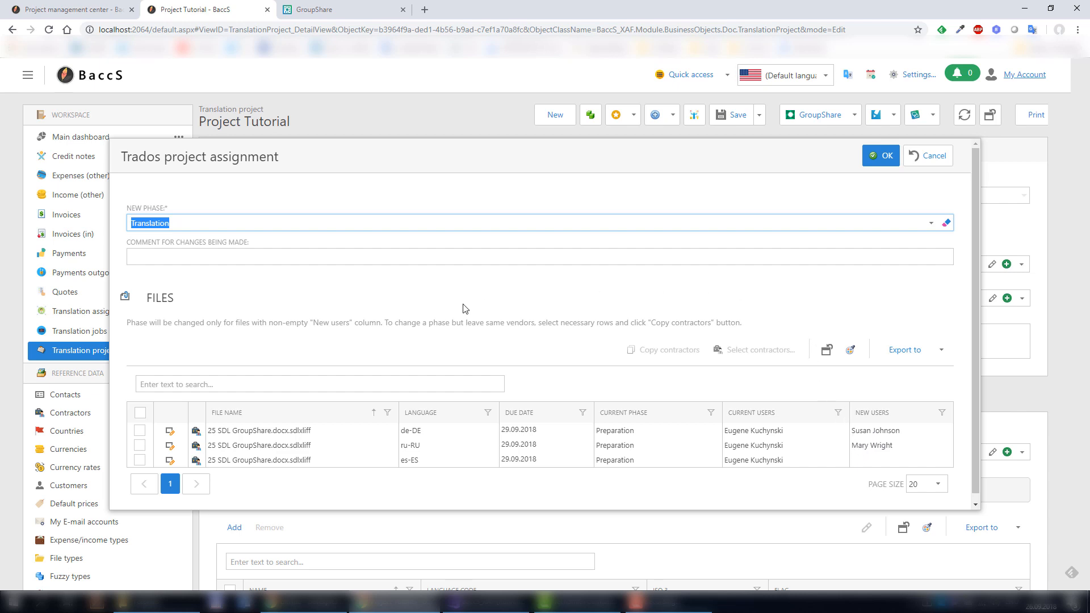
click(885, 157)
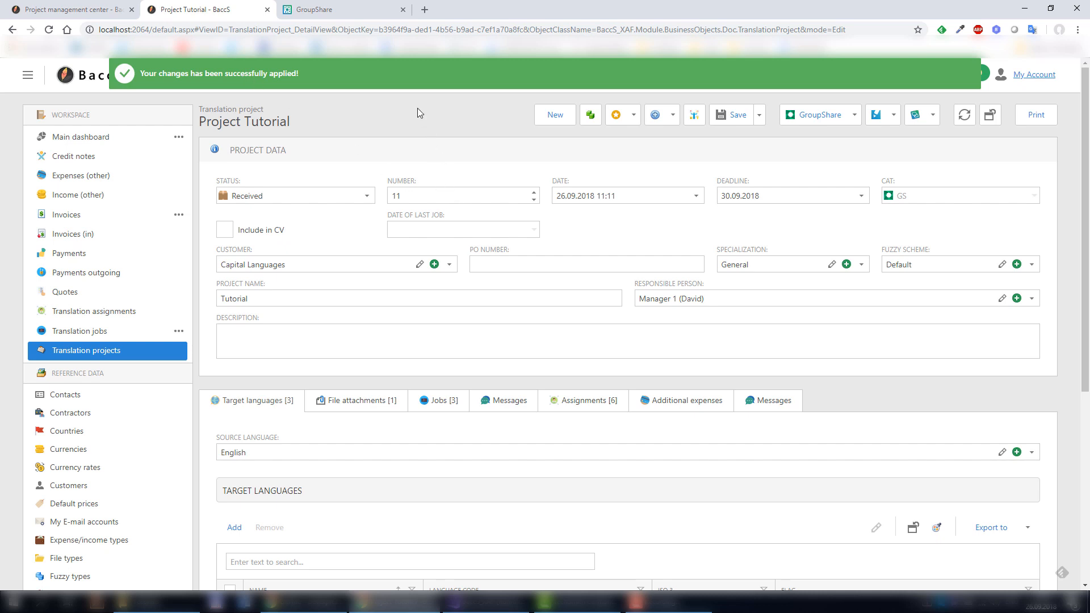
click(310, 9)
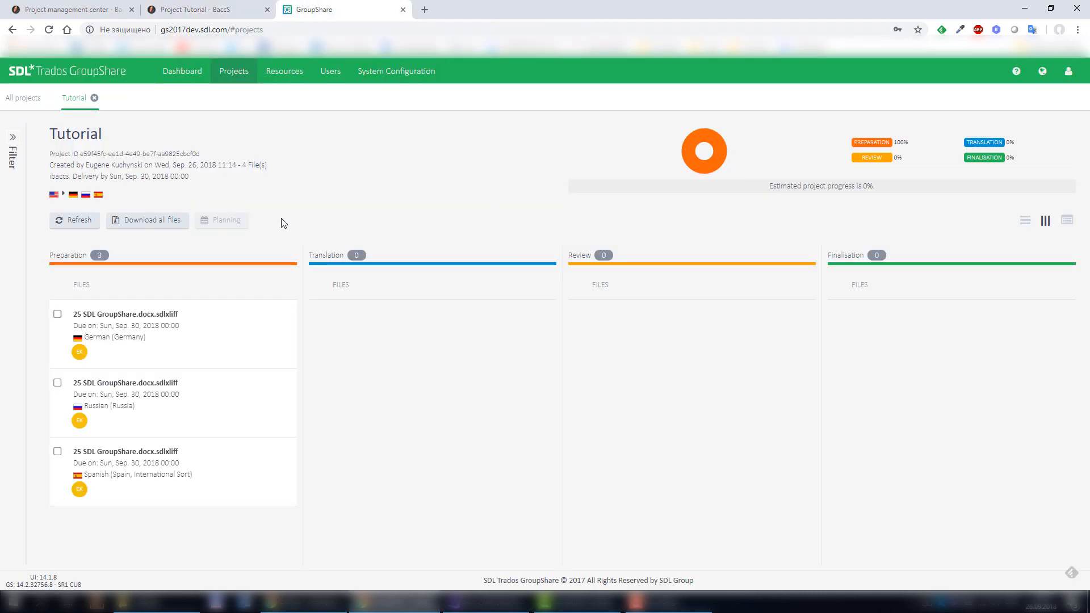
click(94, 220)
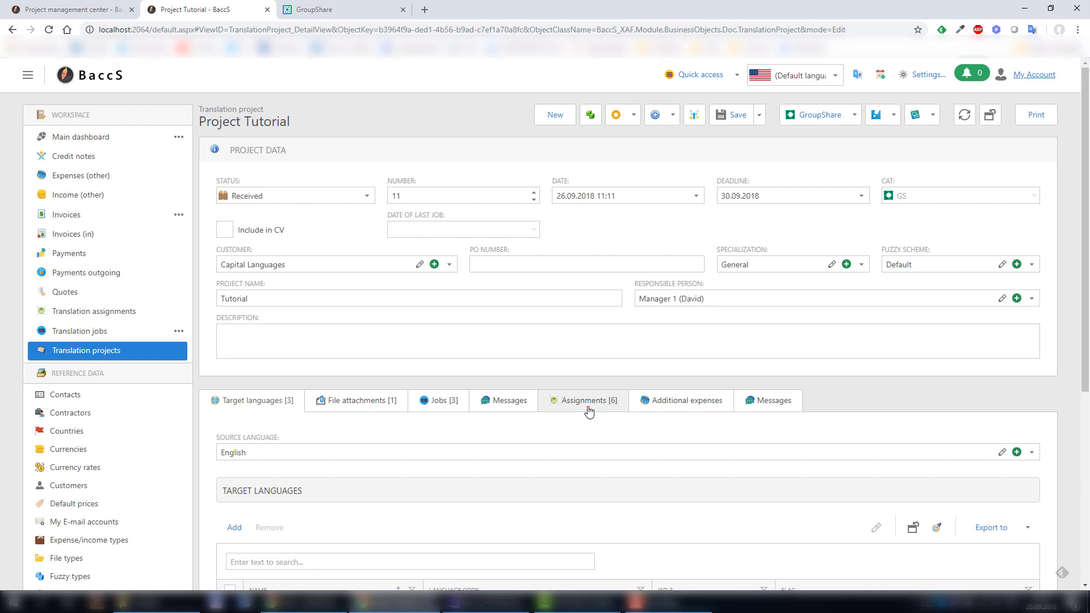
click(817, 115)
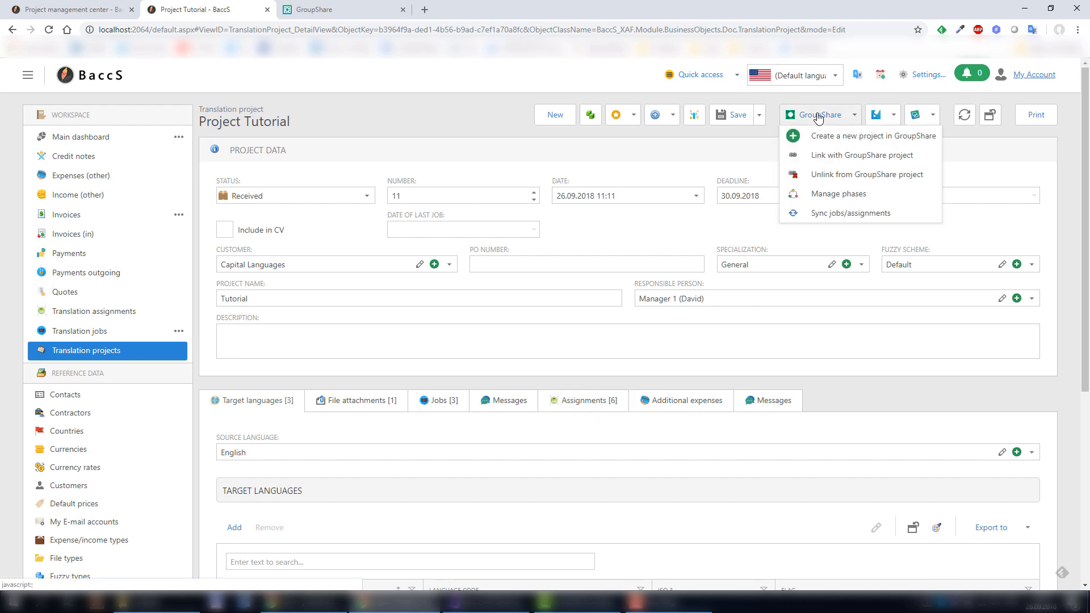
click(848, 194)
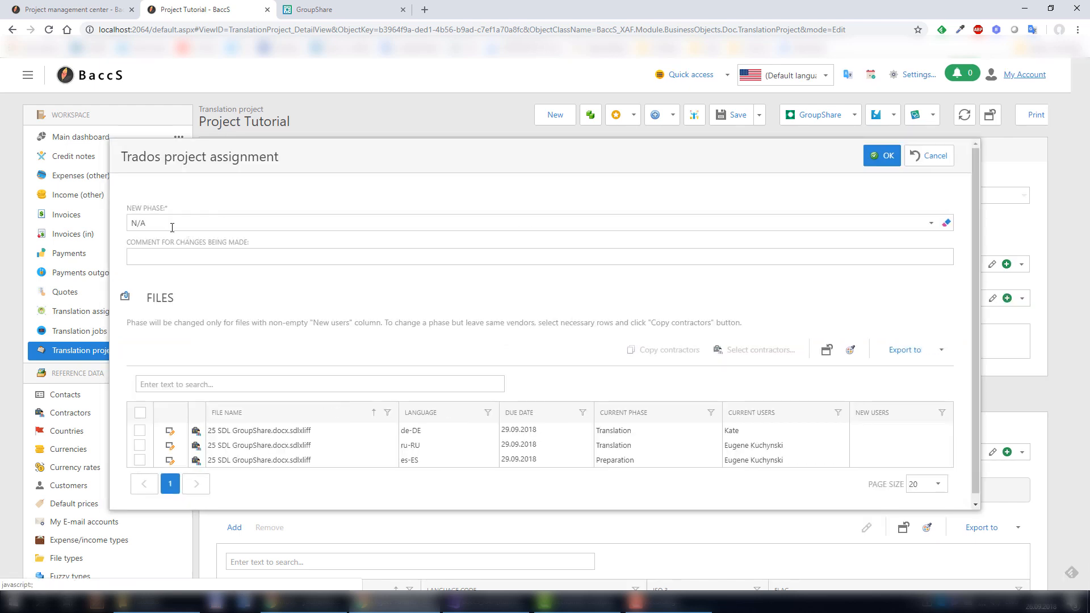
click(171, 223)
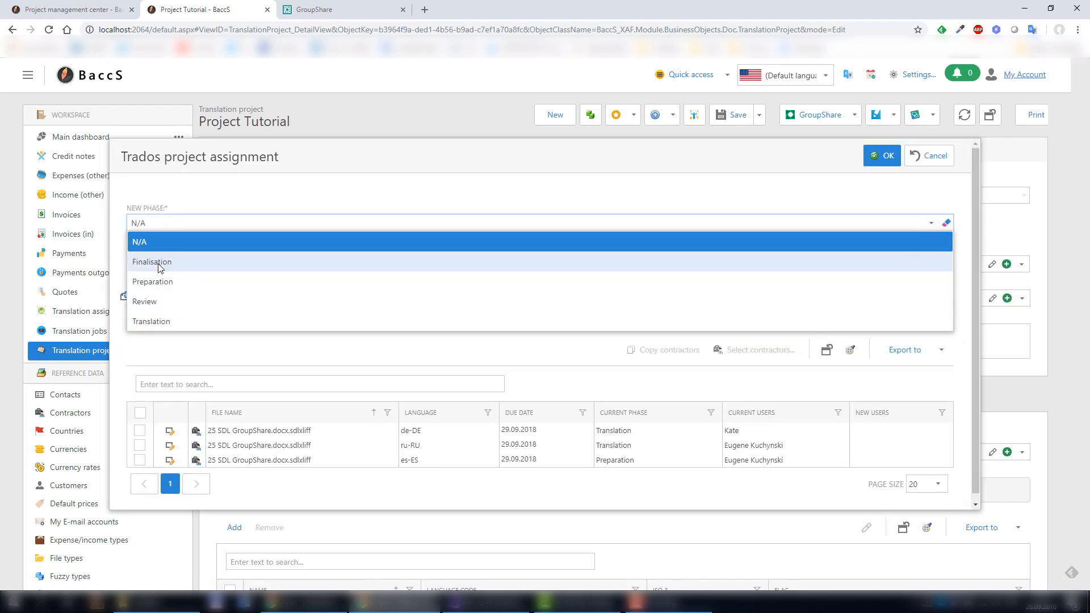
click(161, 302)
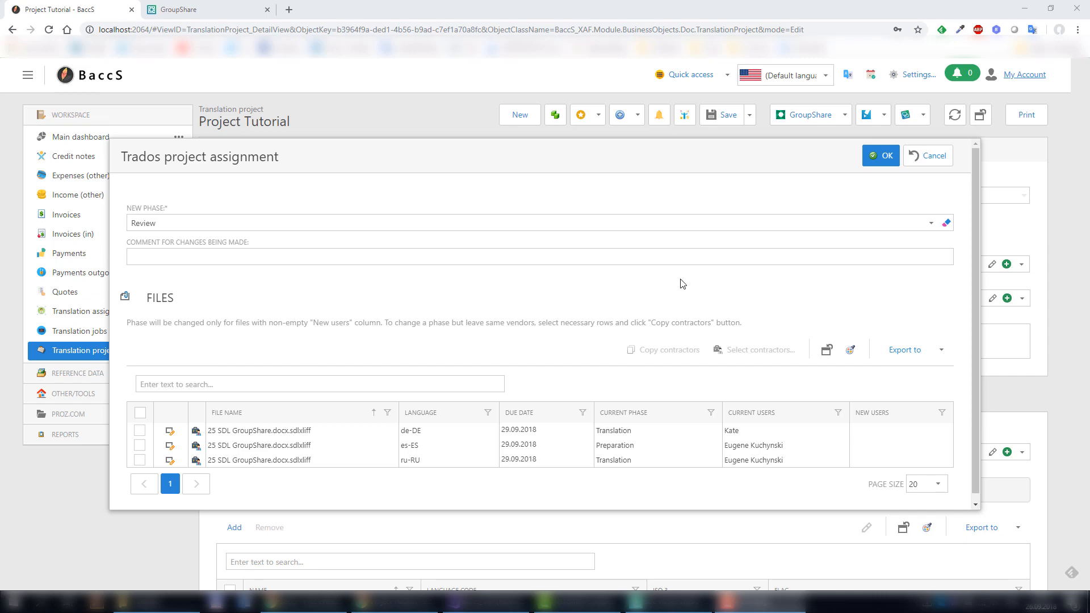
click(927, 161)
Step: Open the Translation jobs list and add the CAT column after Average Volume
click(57, 335)
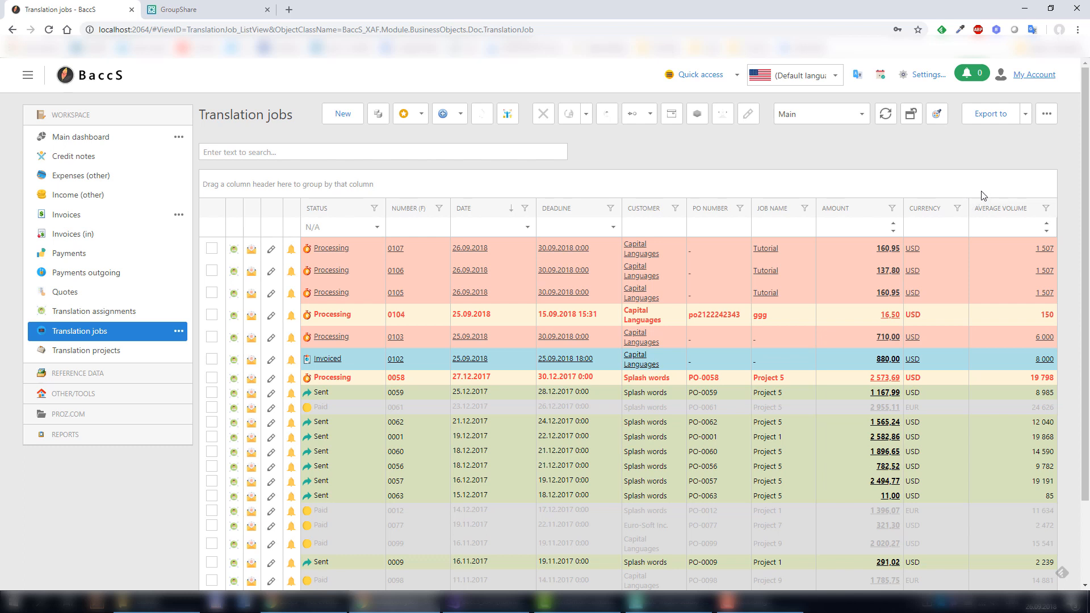
right_click(1019, 210)
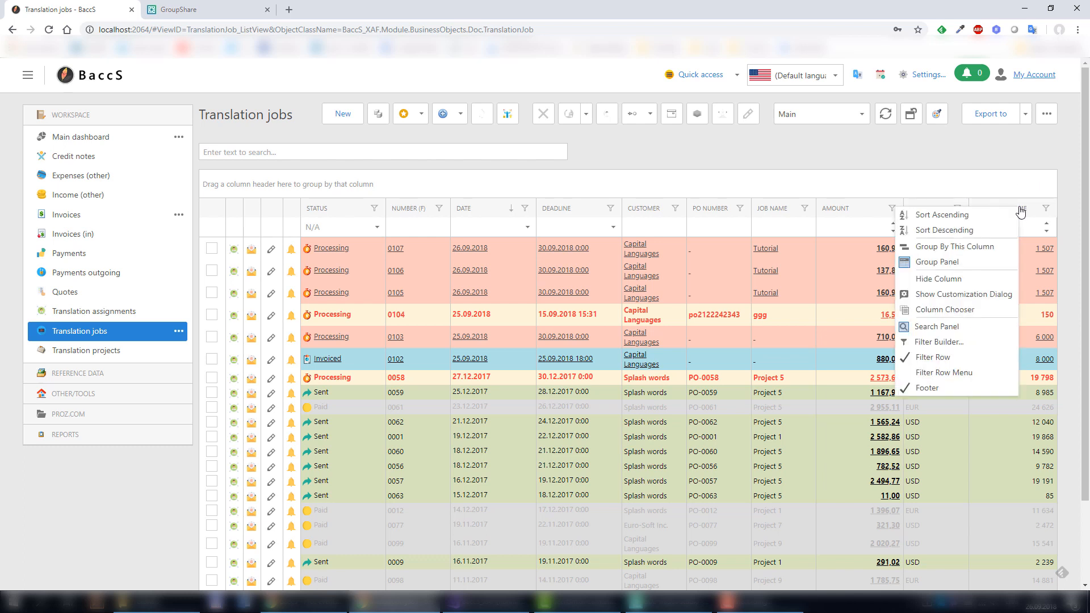
click(954, 311)
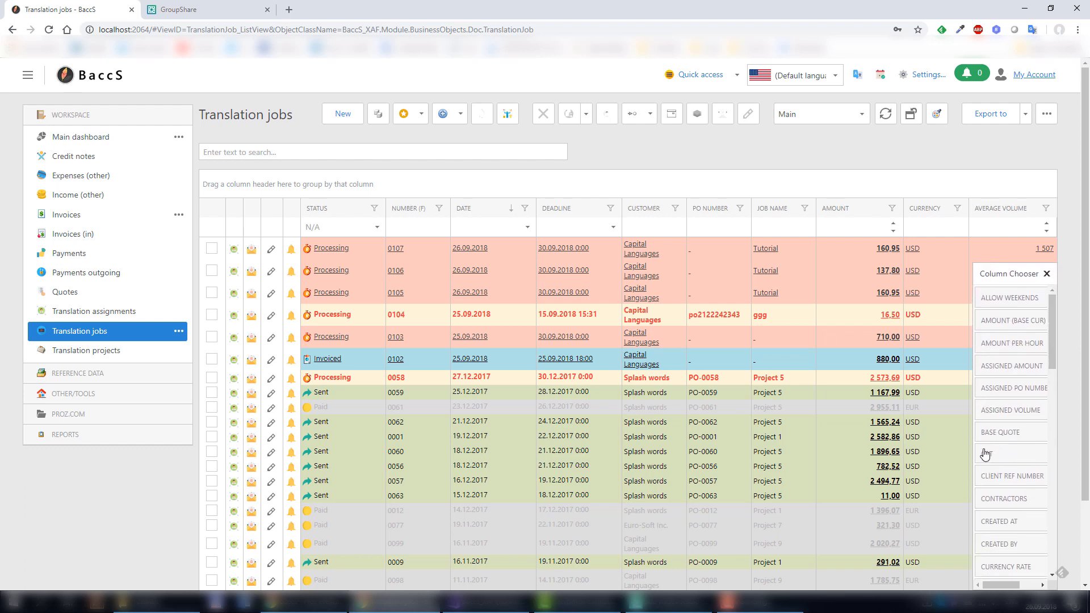
drag(991, 456, 1025, 221)
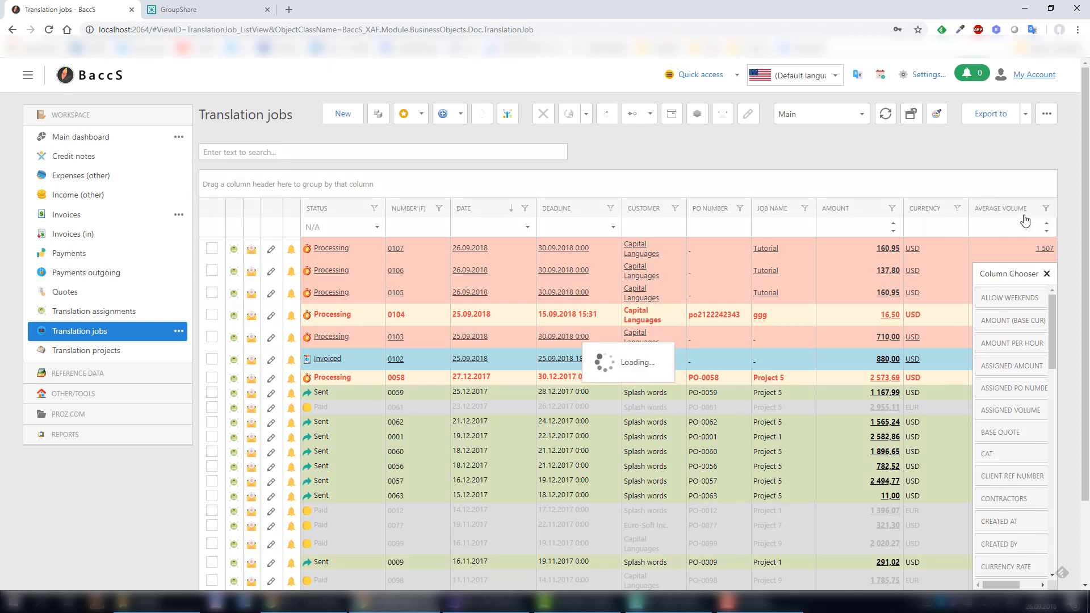
Step: Add the Progress column to the Translation jobs list between Average Volume and CAT, and close the column chooser
drag(1012, 276, 908, 296)
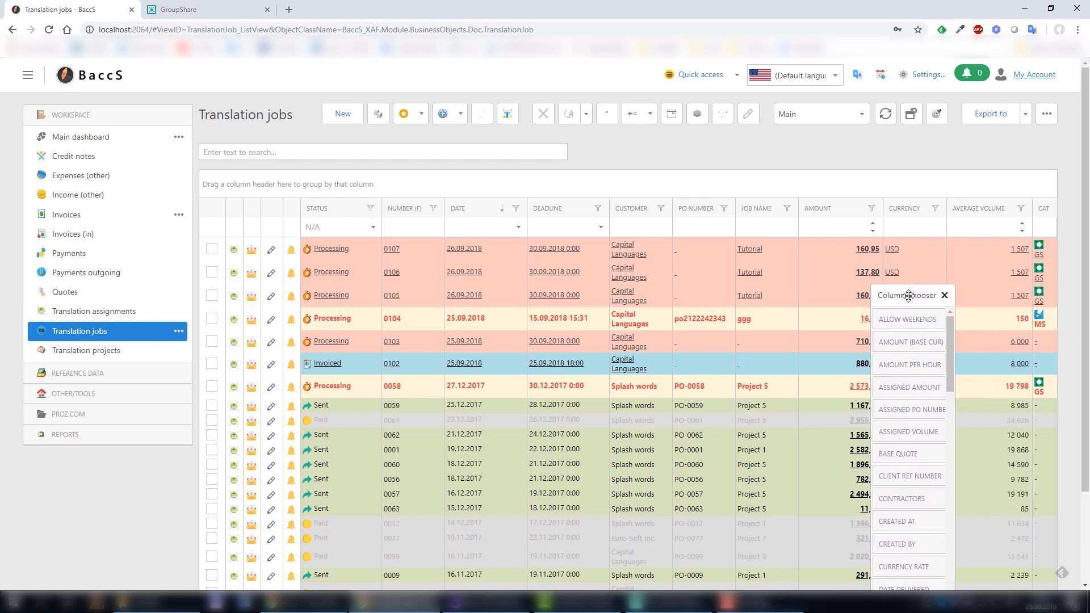
scroll(909, 295, down, 1)
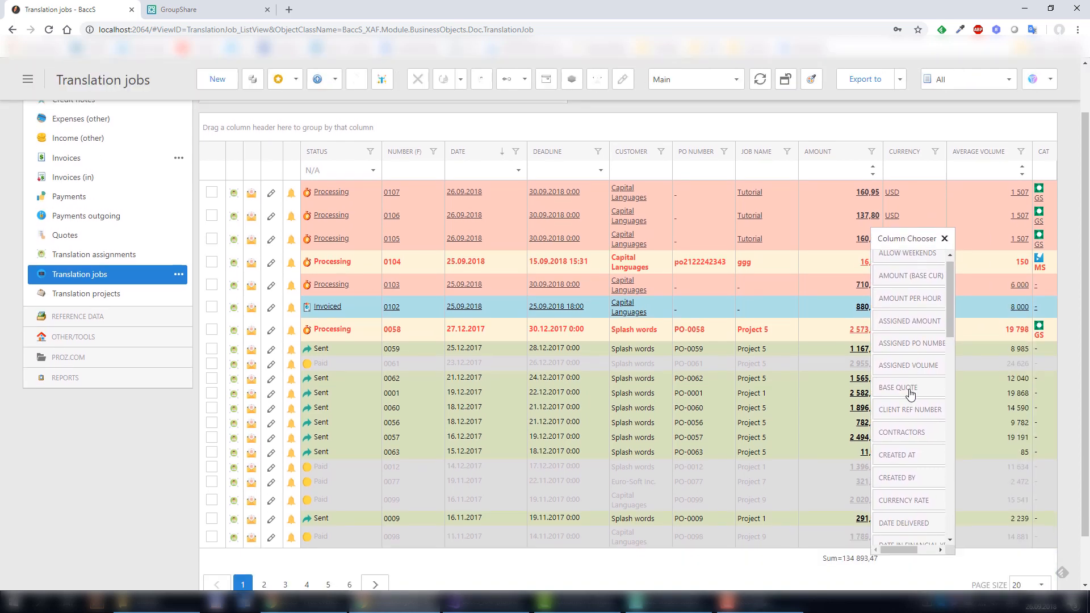
scroll(915, 425, down, 4)
scroll(915, 426, down, 6)
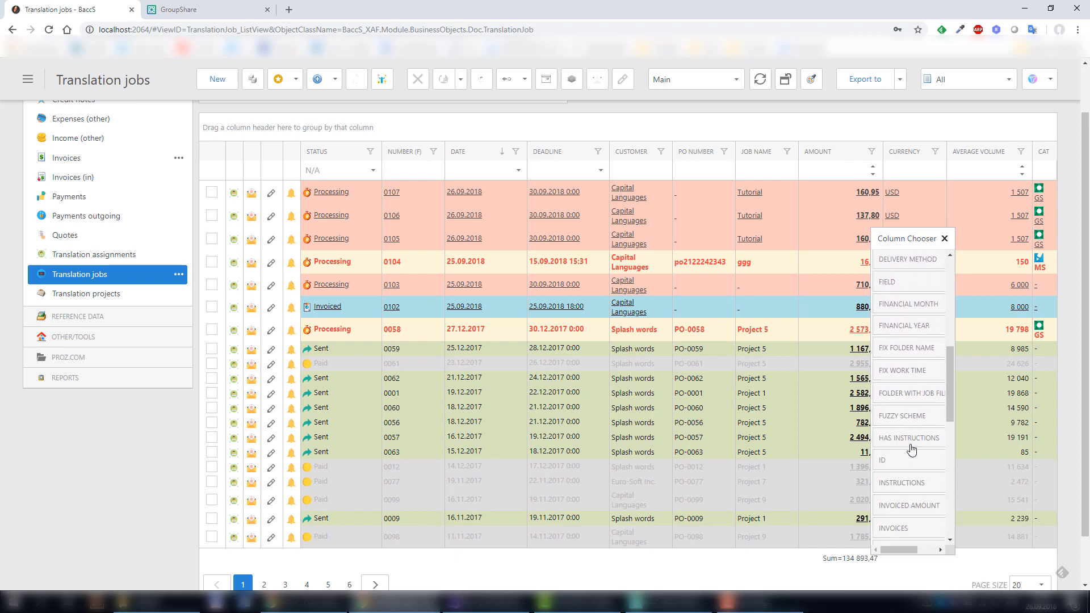
scroll(912, 456, down, 5)
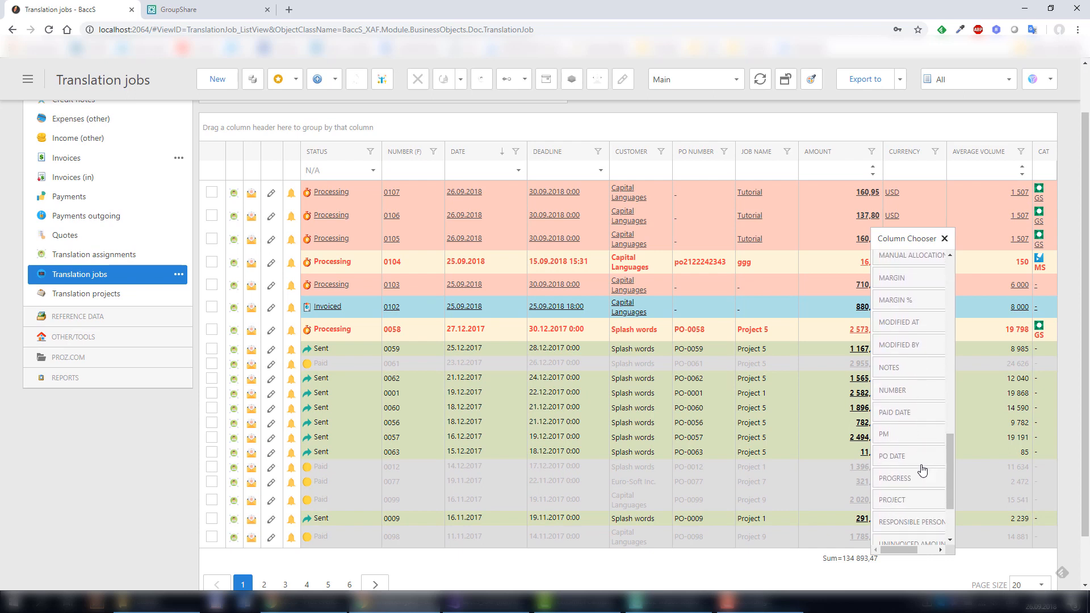
drag(894, 425, 1022, 155)
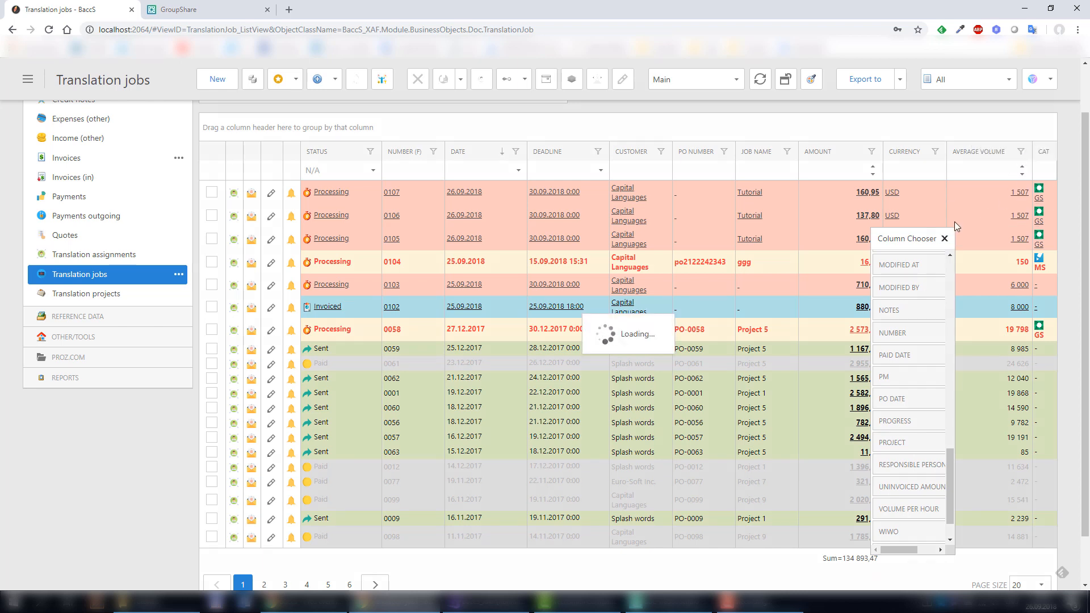
click(944, 239)
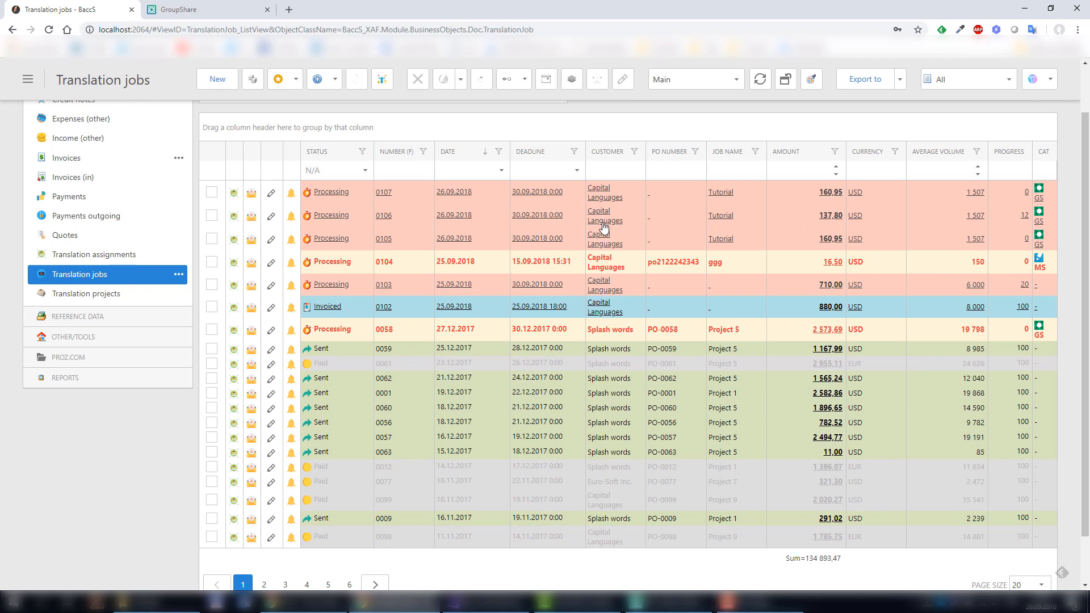
Step: Add the Language Combination column to the Translation jobs list between Average Volume and Progress, and close the column chooser
right_click(1003, 155)
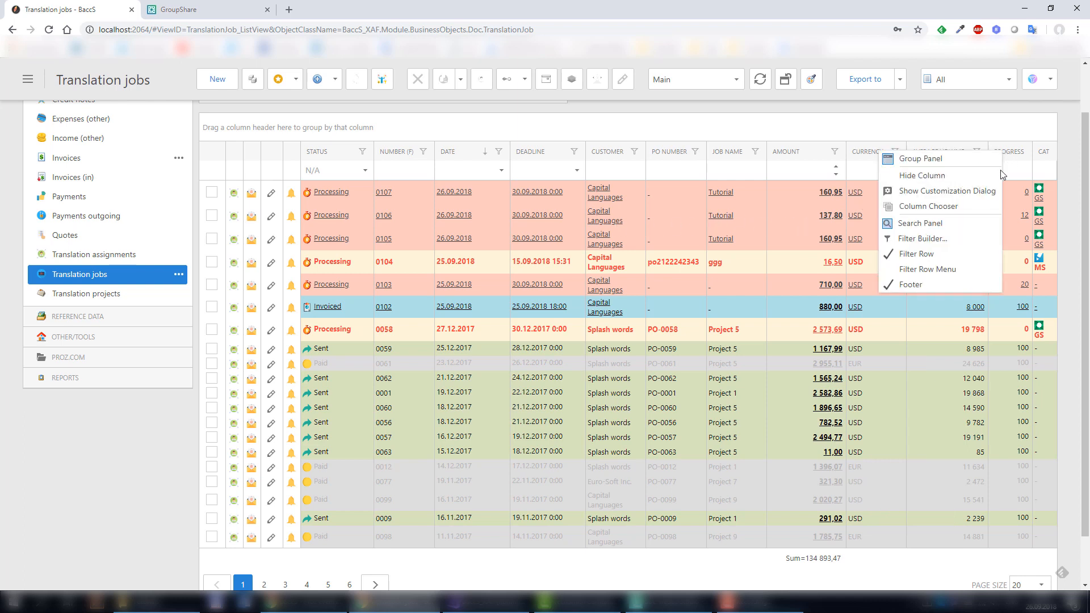
click(956, 208)
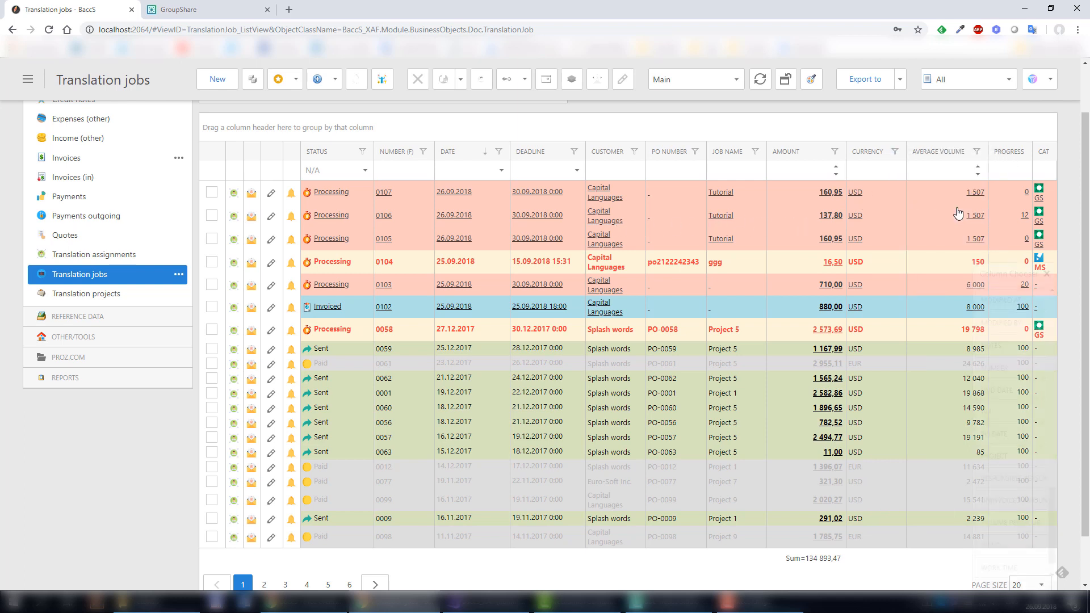
scroll(1014, 417, up, 3)
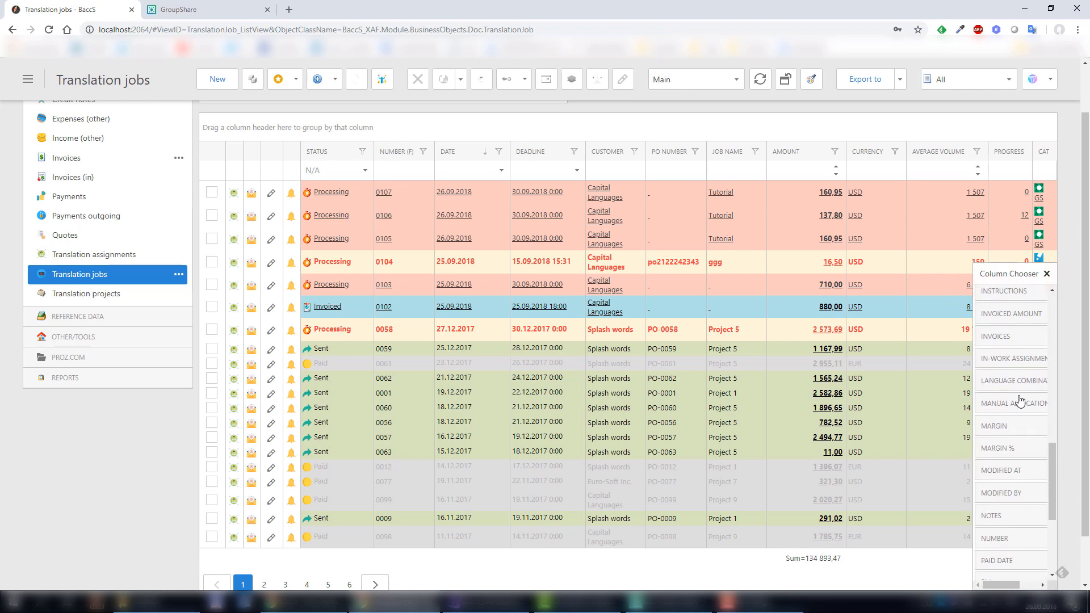
drag(1010, 389, 989, 159)
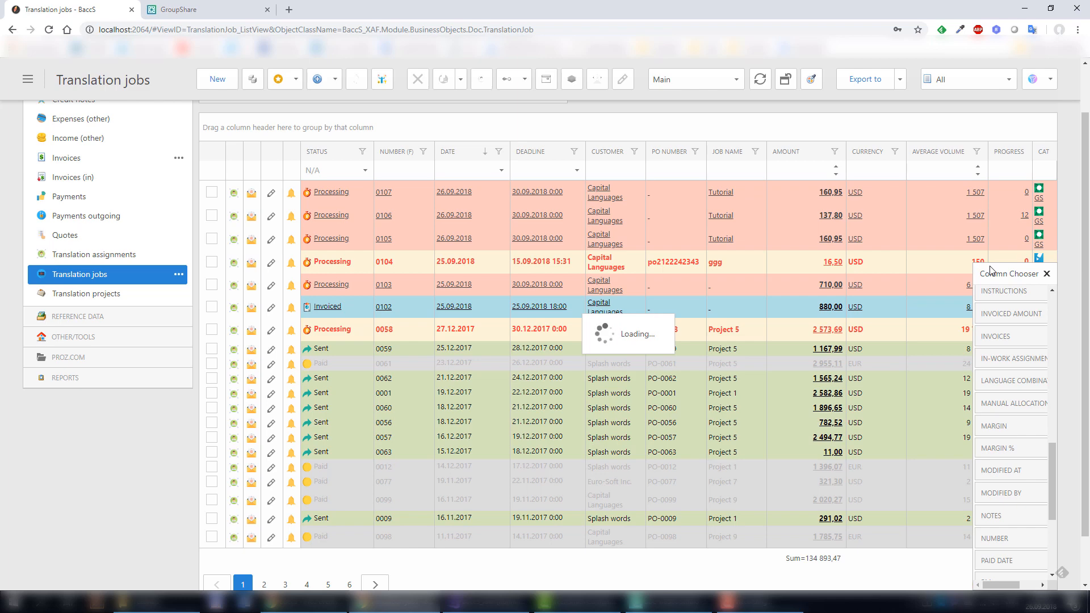
click(1046, 274)
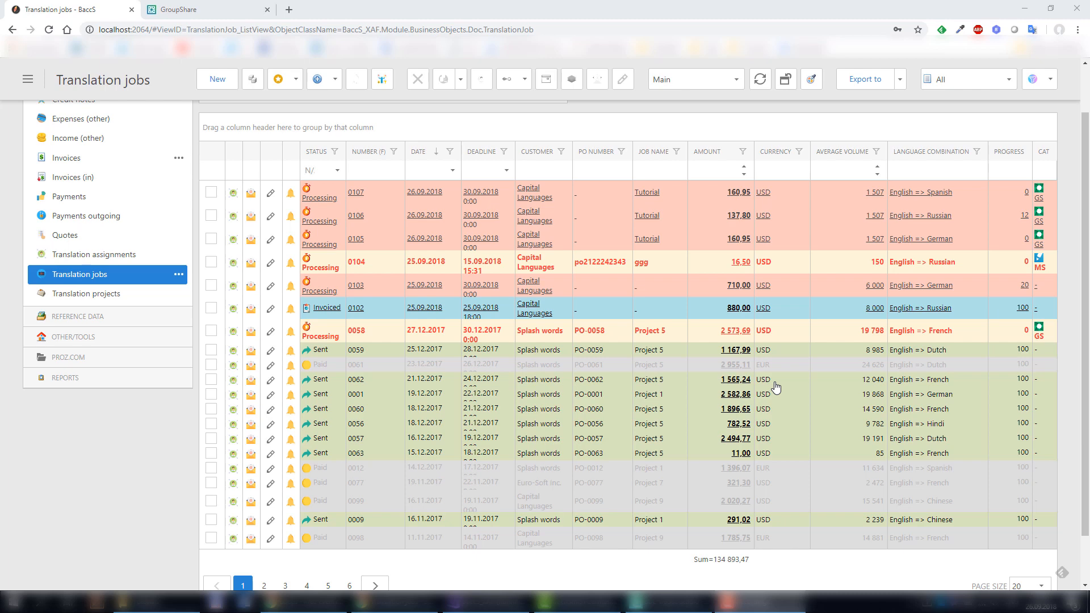
Step: Open the Tutorial project from Translation projects, check its available GroupShare actions, and return to the projects list
click(132, 294)
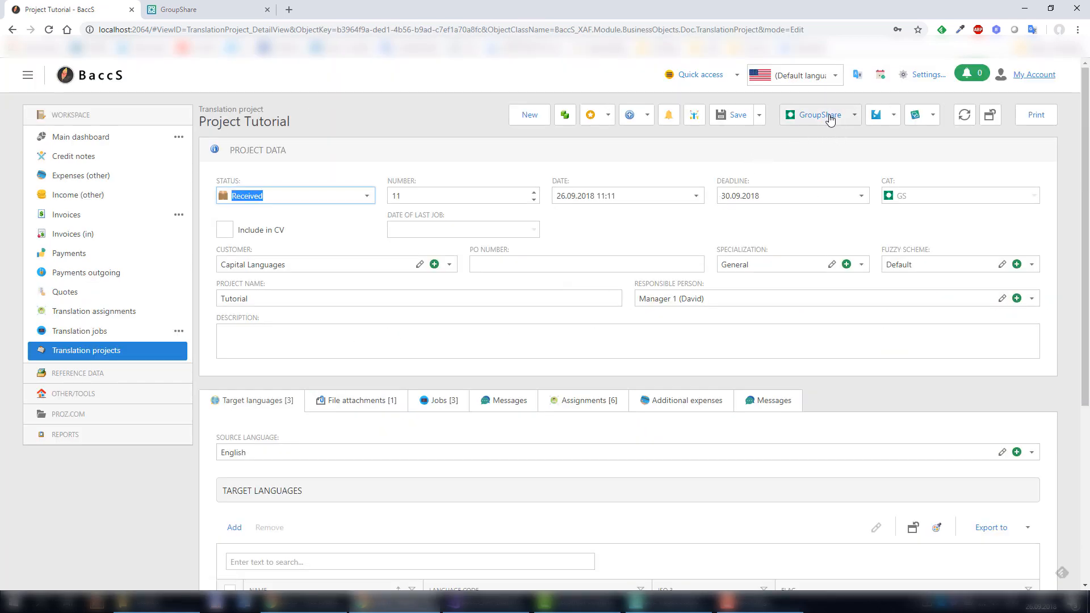
click(828, 115)
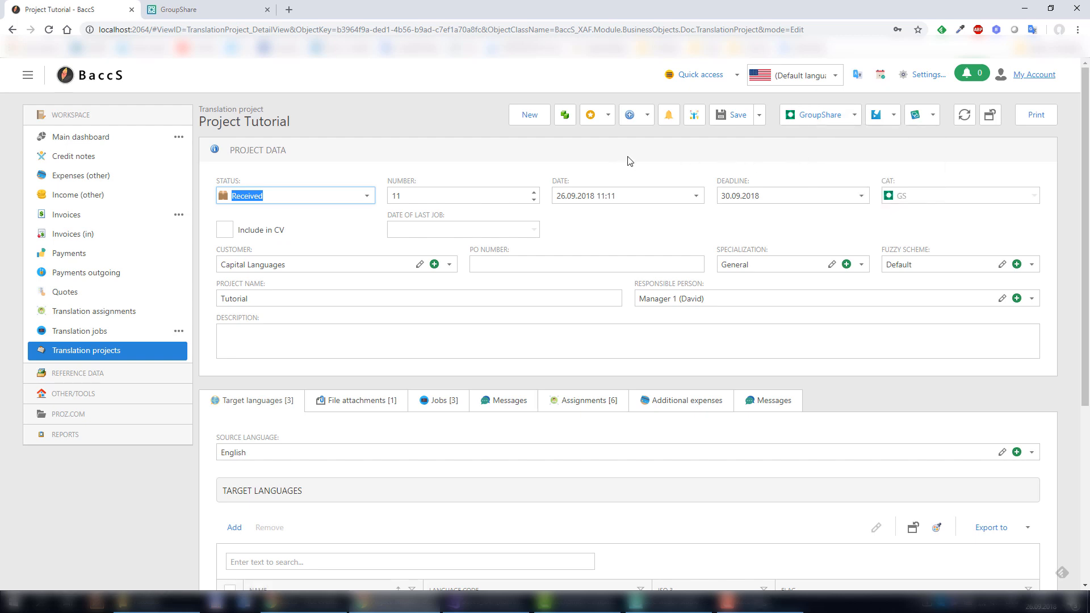
click(103, 348)
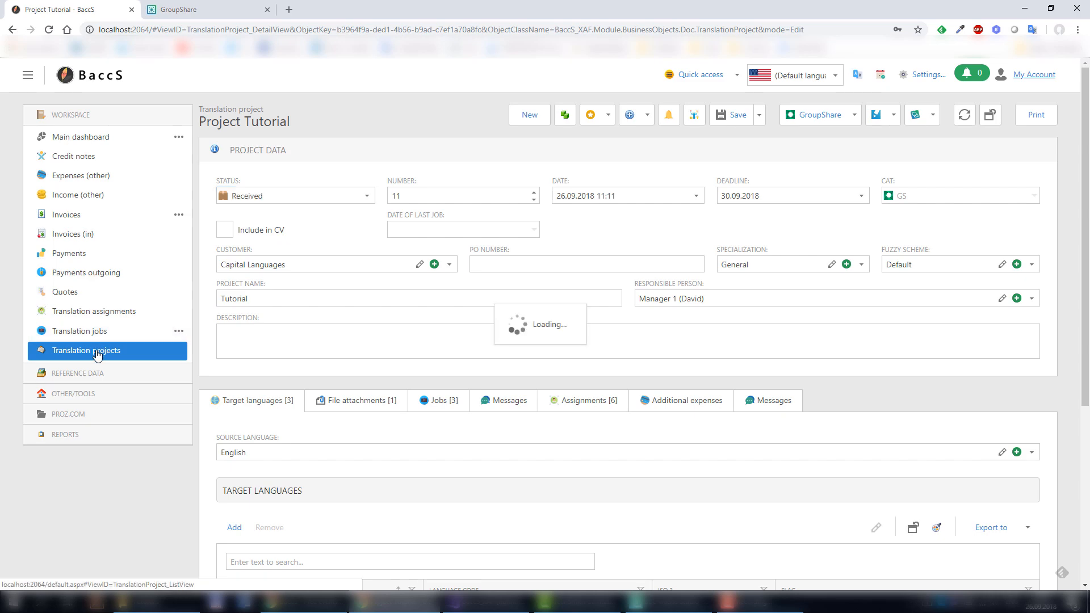